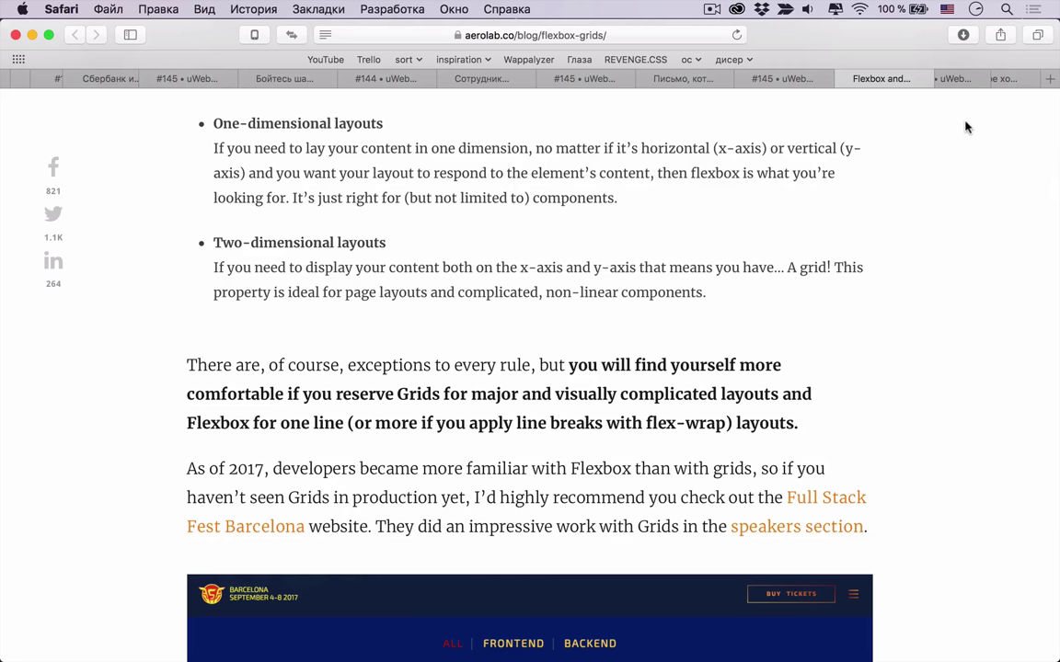
Step: Read the article's advice on when to use Grids or Flexbox and examine the conference speakers grid example
{"action": "scroll", "coordinate": [966, 127], "scroll_direction": "down", "scroll_amount": 5}
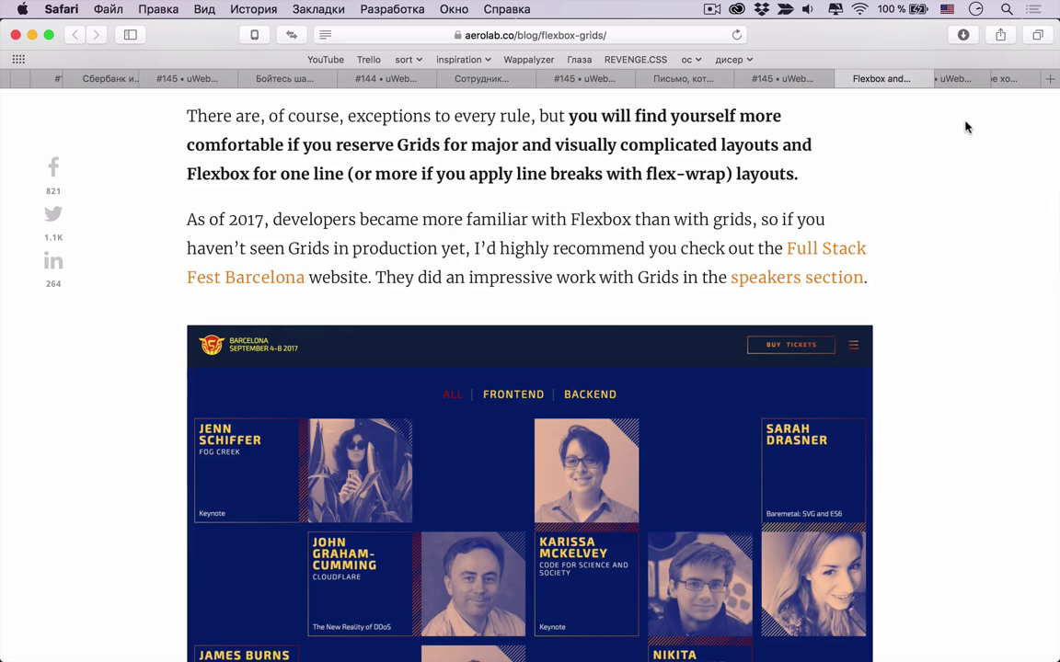
{"action": "scroll", "coordinate": [965, 127], "scroll_direction": "down", "scroll_amount": 5}
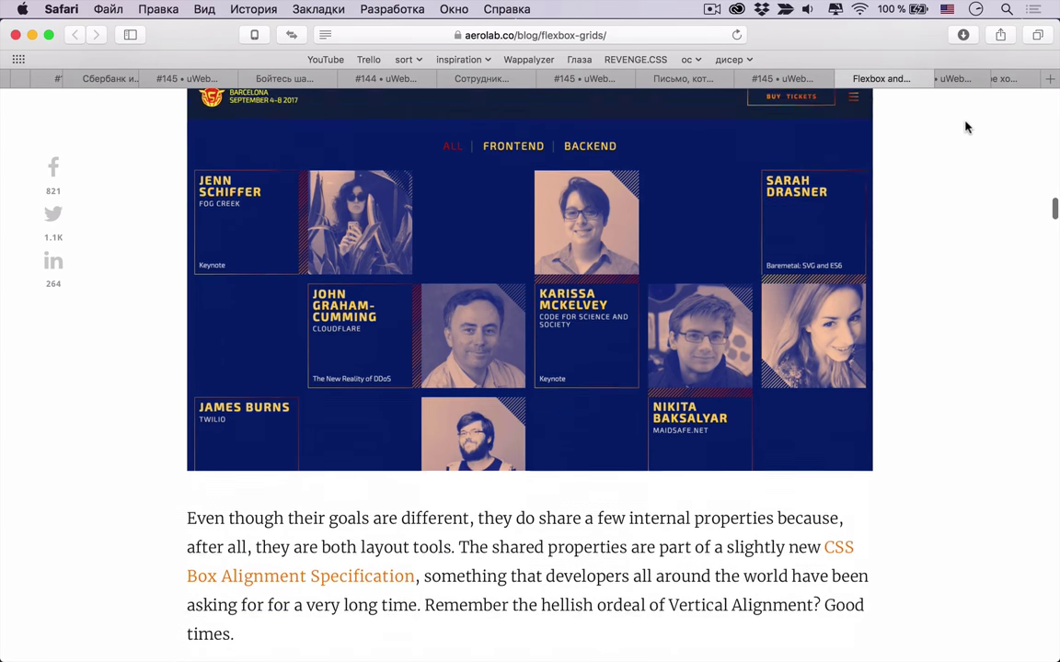
{"action": "scroll", "coordinate": [965, 127], "scroll_direction": "up", "scroll_amount": 4}
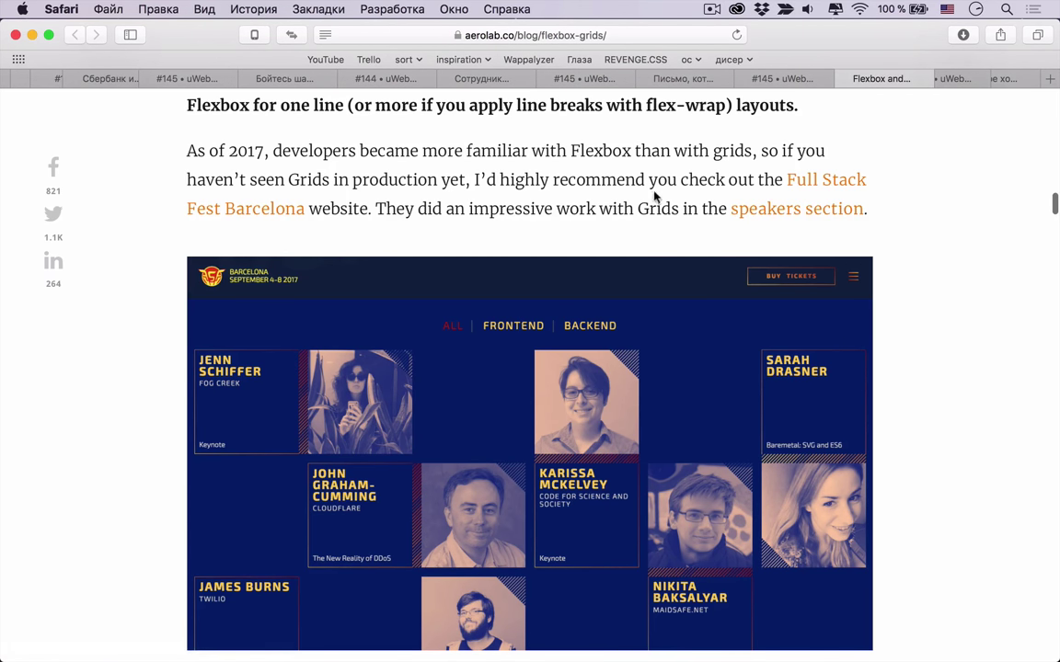
{"action": "scroll", "coordinate": [579, 350], "scroll_direction": "down", "scroll_amount": 2}
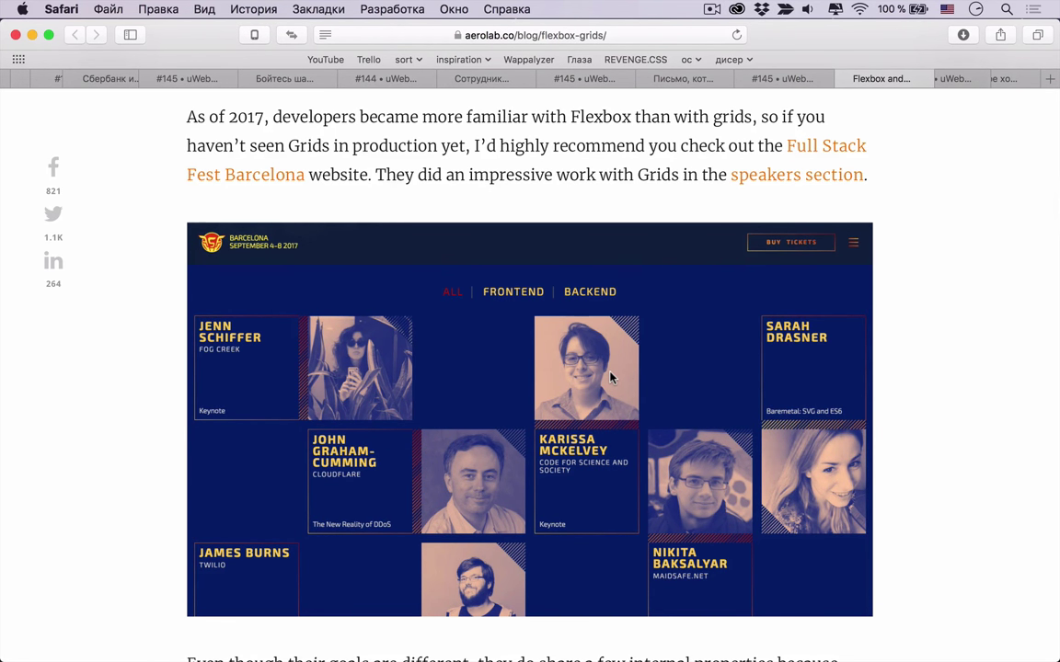
{"action": "key", "text": "F1"}
{"action": "scroll", "coordinate": [617, 419], "scroll_direction": "up", "scroll_amount": 3}
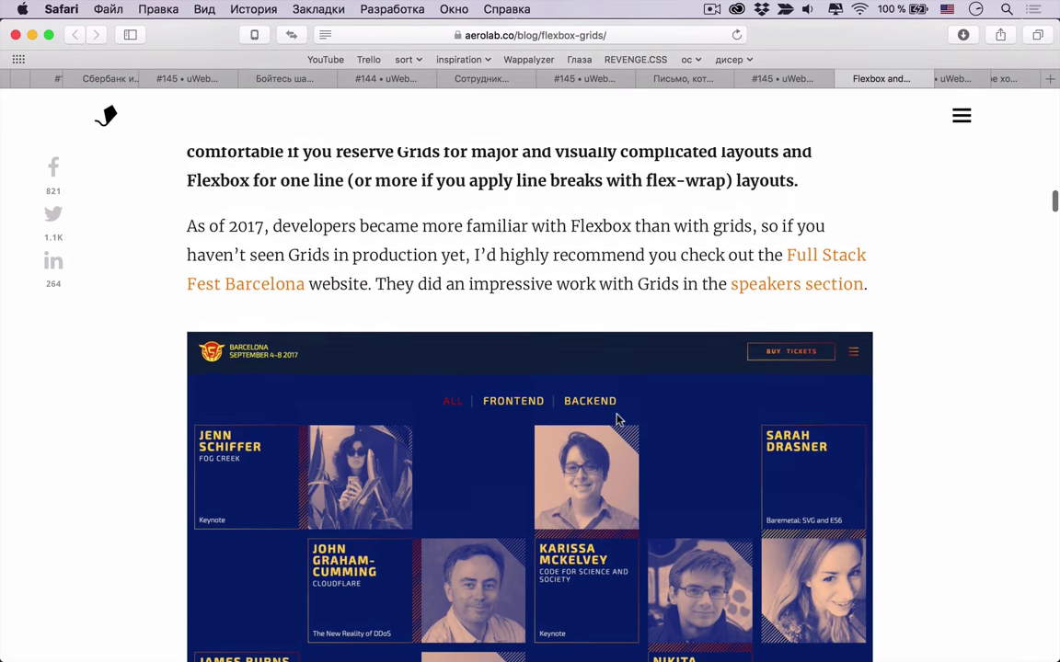
{"action": "scroll", "coordinate": [618, 422], "scroll_direction": "down", "scroll_amount": 1}
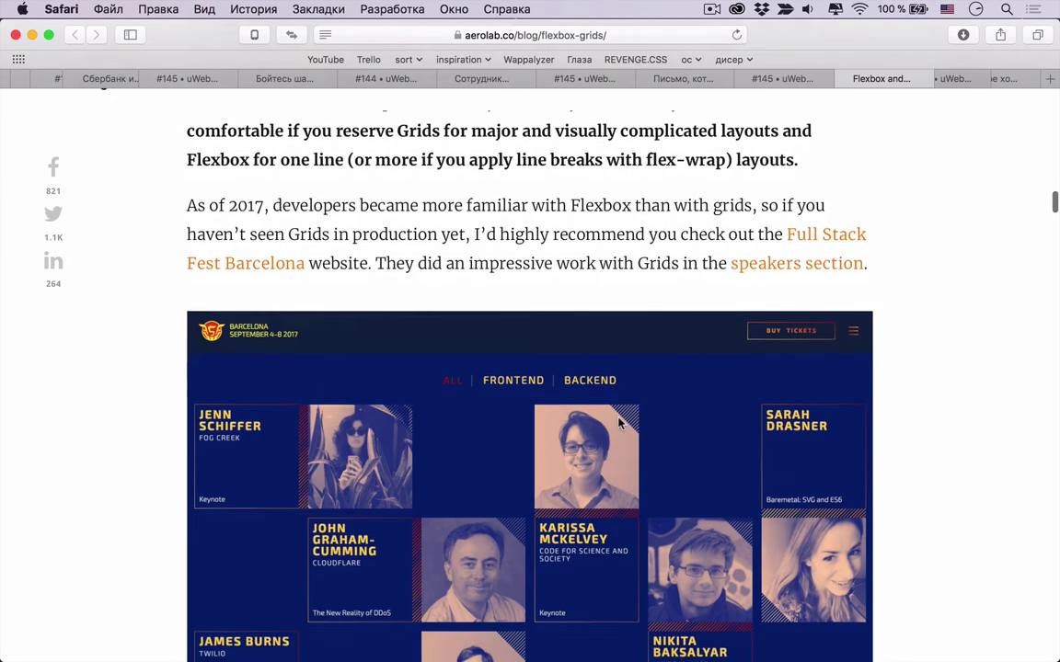
{"action": "scroll", "coordinate": [618, 421], "scroll_direction": "up", "scroll_amount": 3}
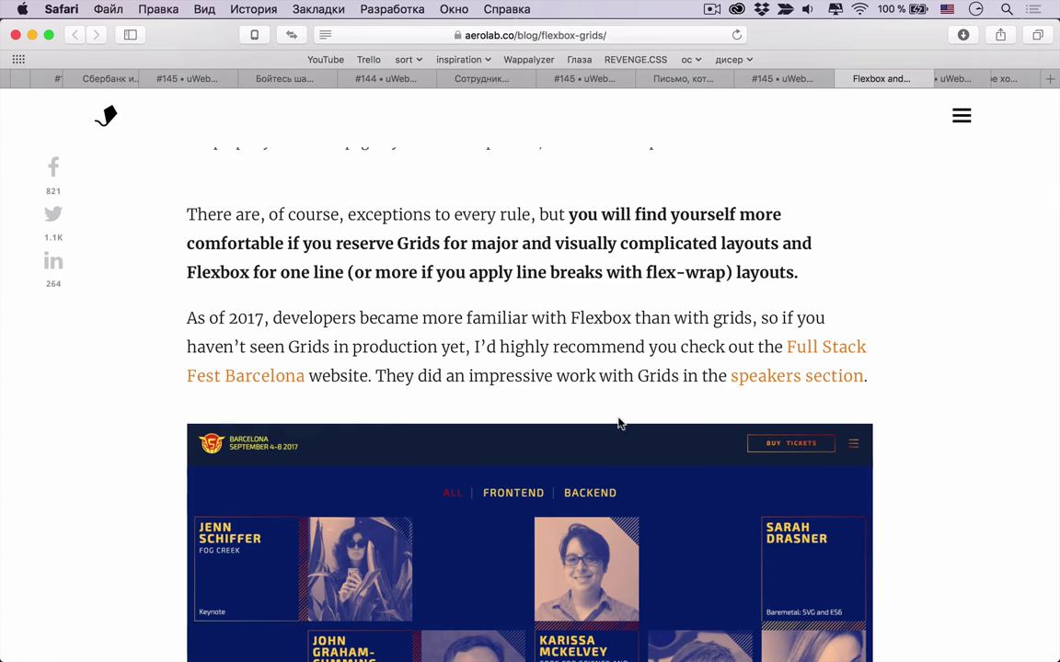
{"action": "scroll", "coordinate": [644, 433], "scroll_direction": "down", "scroll_amount": 2}
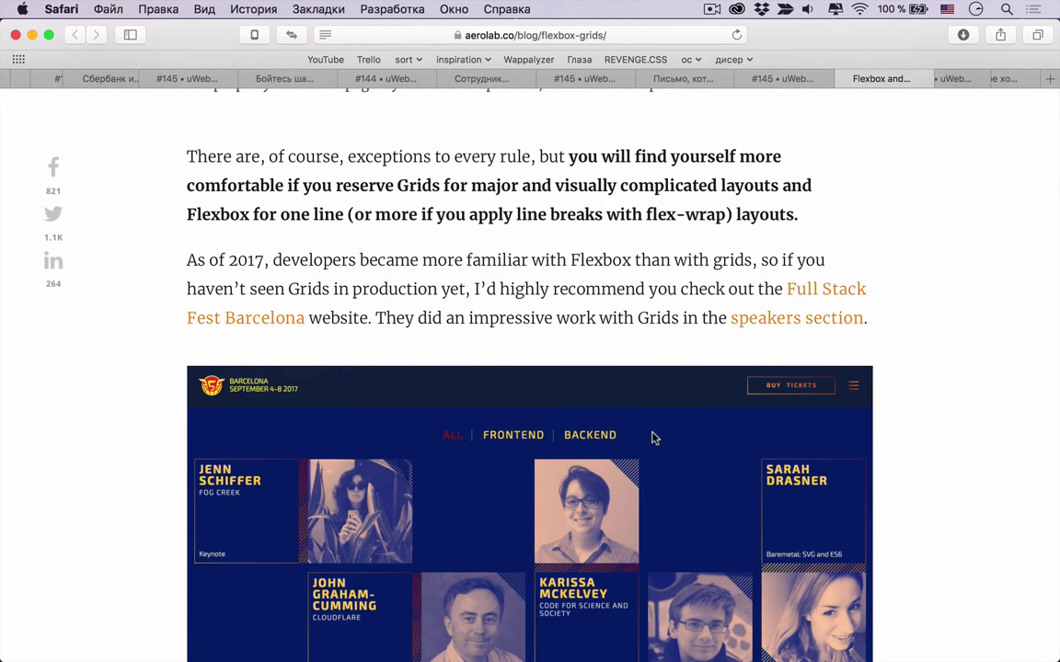
Step: Read the paragraph on the properties Flexbox and Grids share through the CSS Box Alignment Specification
{"action": "scroll", "coordinate": [644, 423], "scroll_direction": "down", "scroll_amount": 1}
{"action": "scroll", "coordinate": [642, 409], "scroll_direction": "down", "scroll_amount": 10}
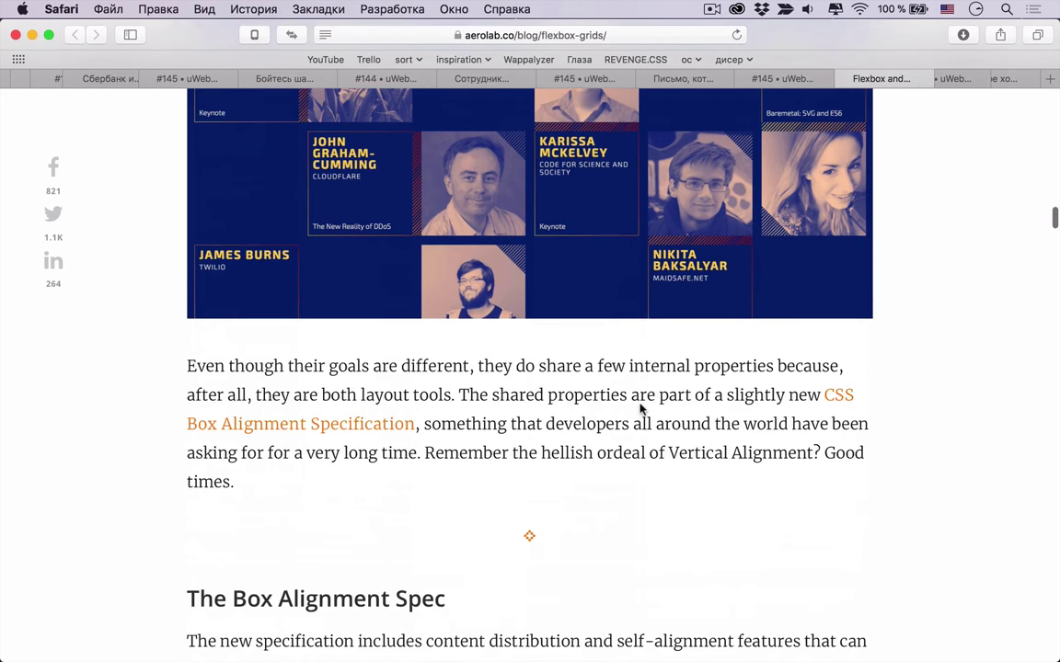
{"action": "scroll", "coordinate": [642, 409], "scroll_direction": "up", "scroll_amount": 3}
{"action": "scroll", "coordinate": [642, 409], "scroll_direction": "down", "scroll_amount": 3}
{"action": "scroll", "coordinate": [642, 409], "scroll_direction": "up", "scroll_amount": 1}
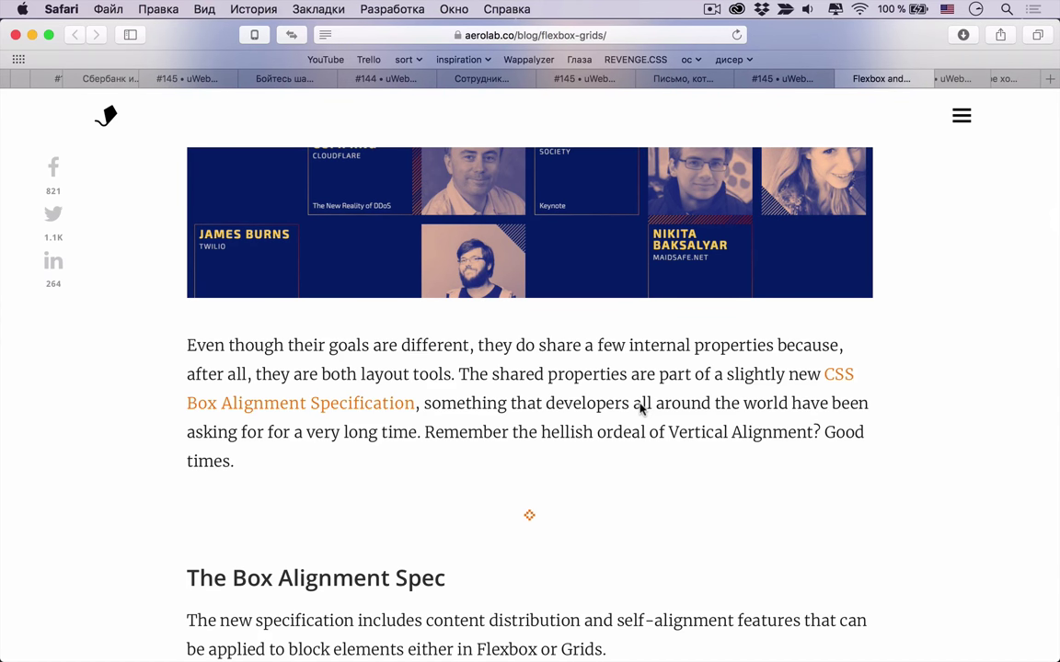
Step: Examine the animated demo of aligning elements inside a flex container with justify-content and align-items
{"action": "scroll", "coordinate": [641, 409], "scroll_direction": "down", "scroll_amount": 8}
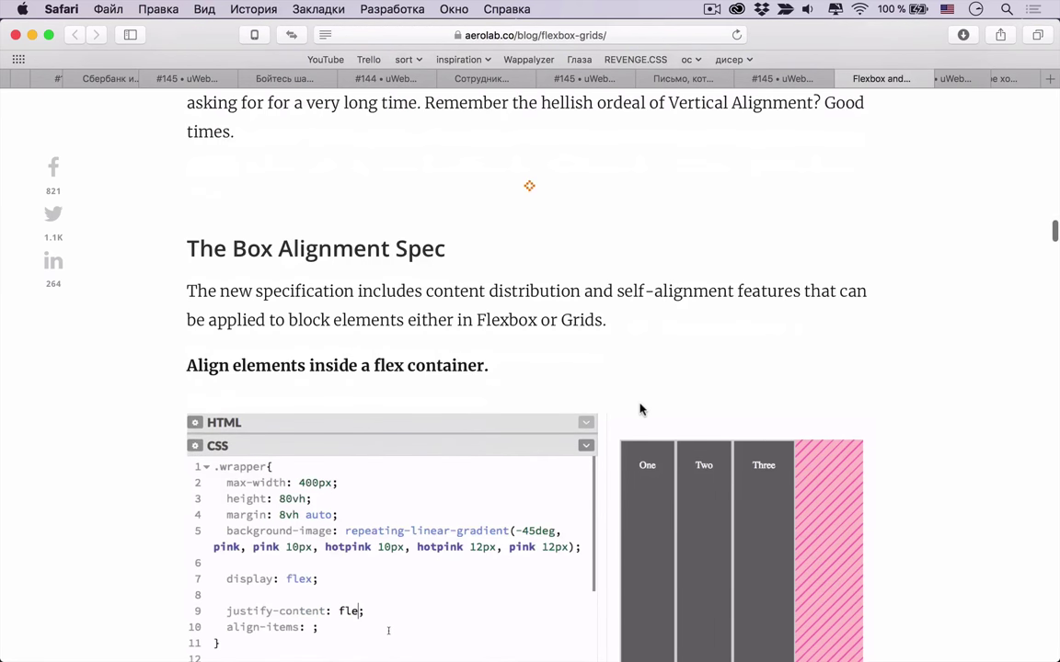
{"action": "scroll", "coordinate": [641, 409], "scroll_direction": "down", "scroll_amount": 4}
{"action": "type", "text": "x-end"}
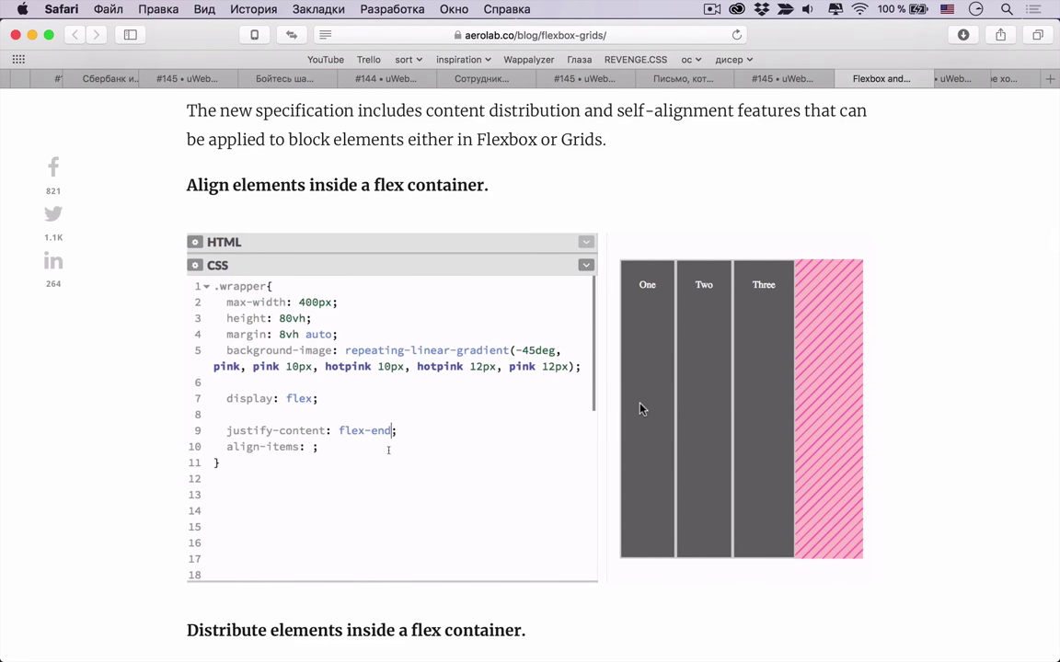
{"action": "key", "text": "alt+Left"}
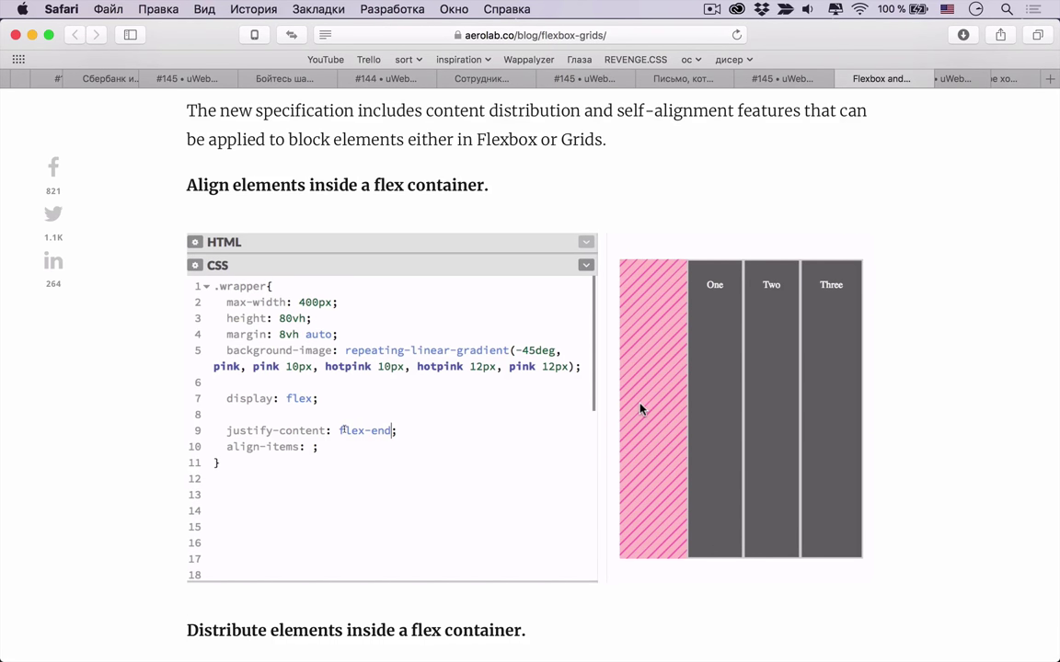
{"action": "key", "text": "alt+shift+Right"}
{"action": "type", "text": "start"}
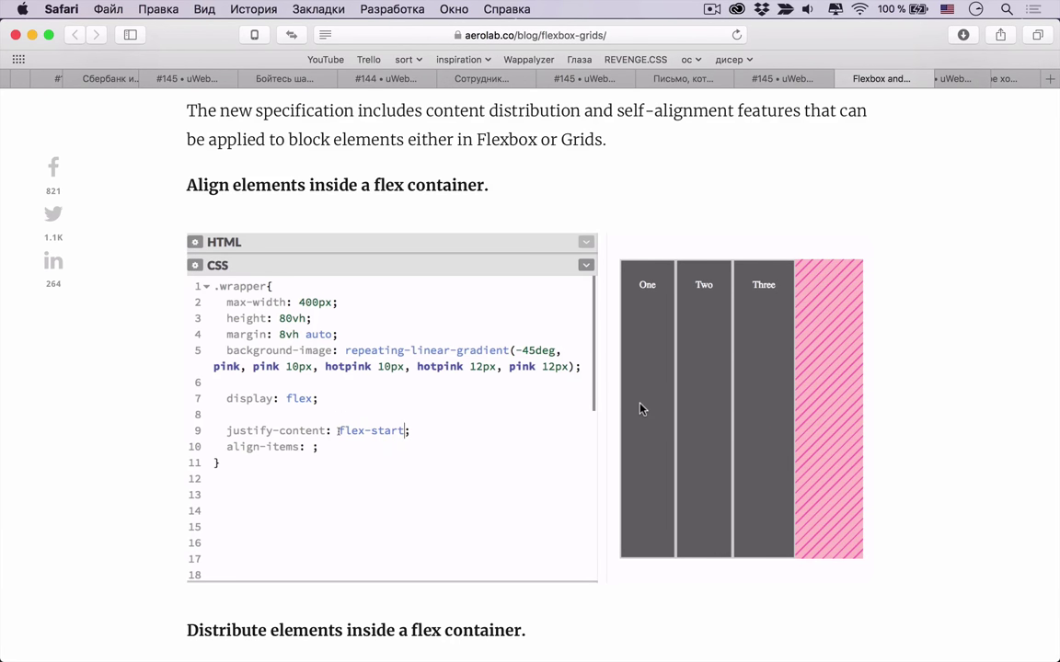
{"action": "key", "text": "alt+shift+Left"}
{"action": "key", "text": "alt+shift+Left"}
{"action": "type", "text": "center"}
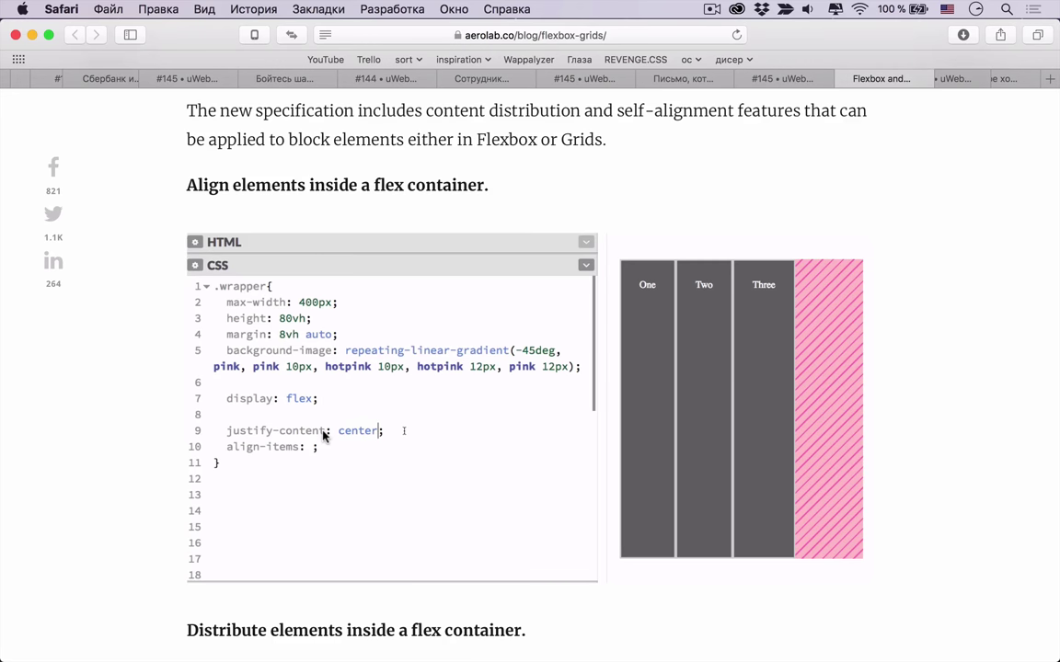
{"action": "left_click", "coordinate": [312, 451]}
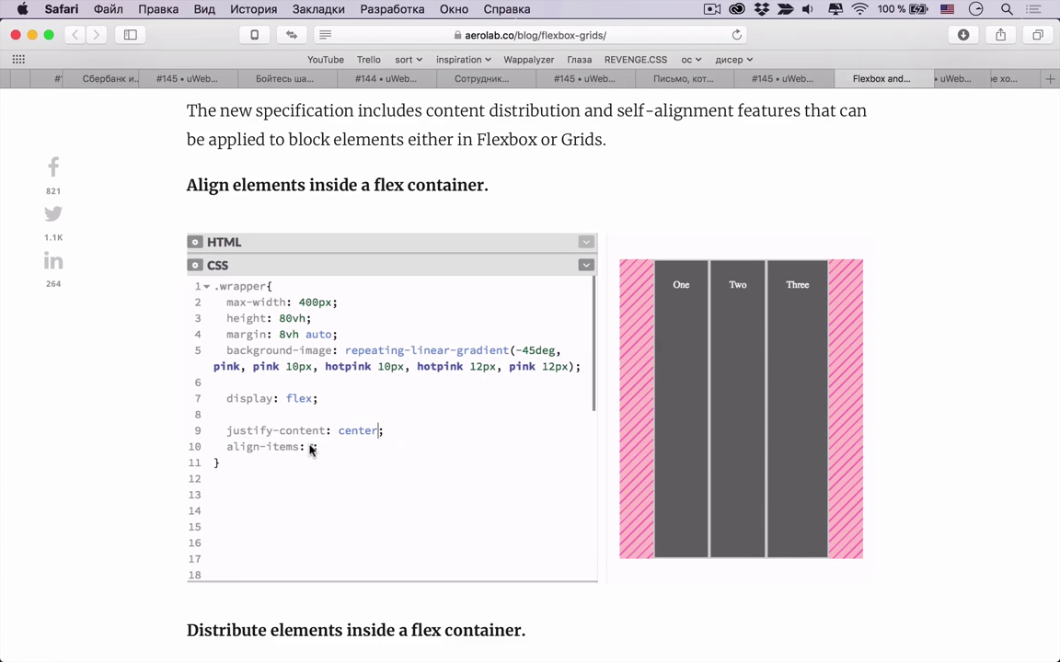
{"action": "type", "text": "flex-end"}
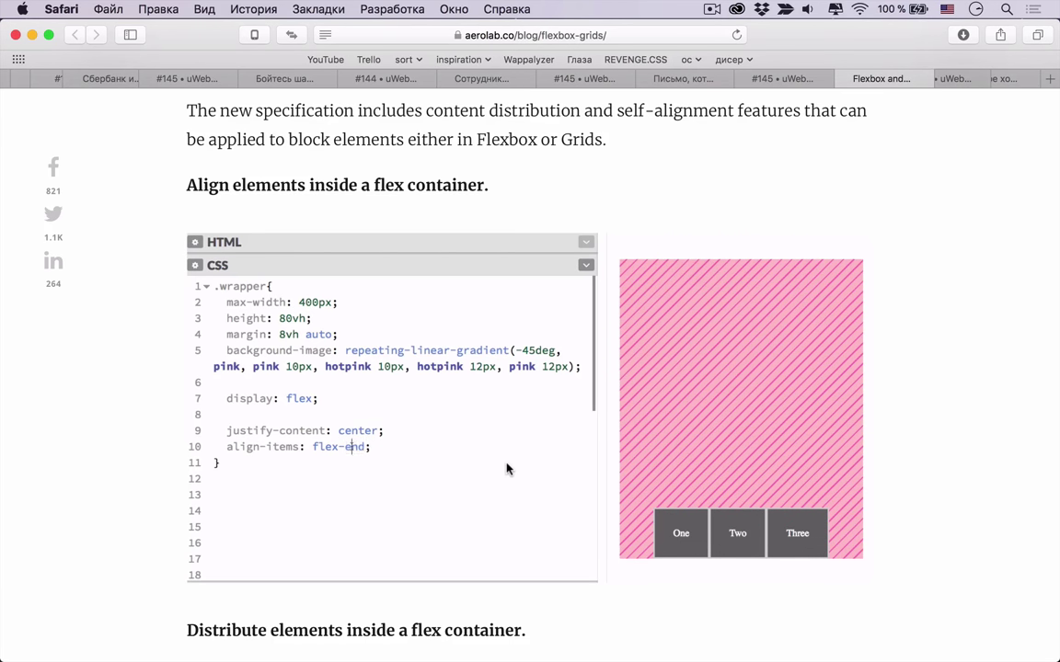
{"action": "double_click", "coordinate": [355, 447]}
{"action": "type", "text": "start"}
{"action": "left_click_drag", "start_coordinate": [313, 447], "coordinate": [382, 447]}
{"action": "type", "text": "center;"}
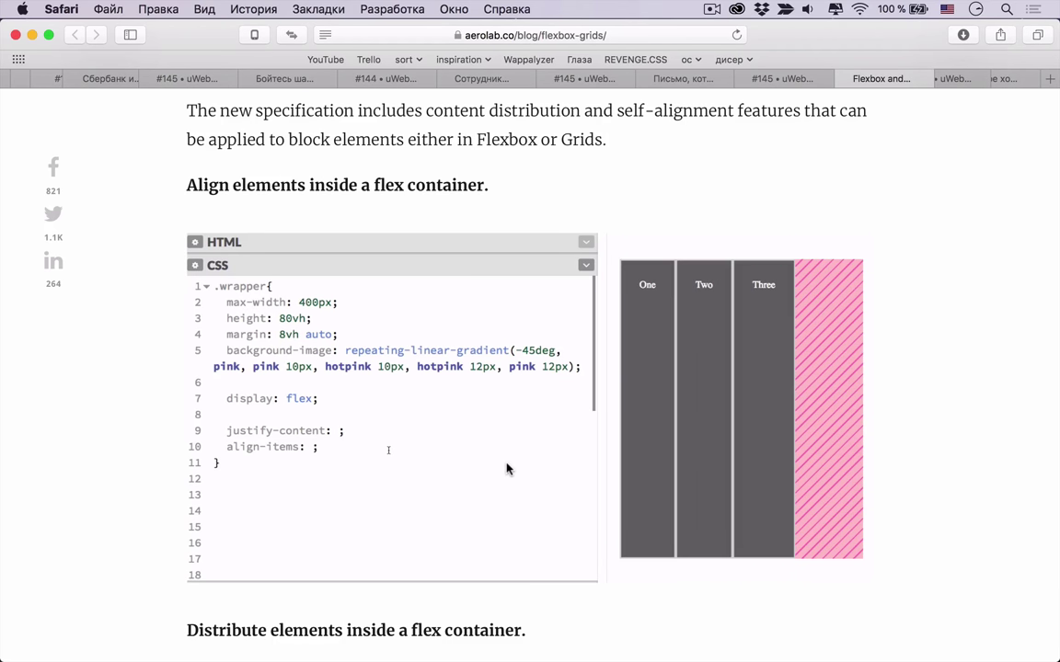
{"action": "type", "text": "flex-end"}
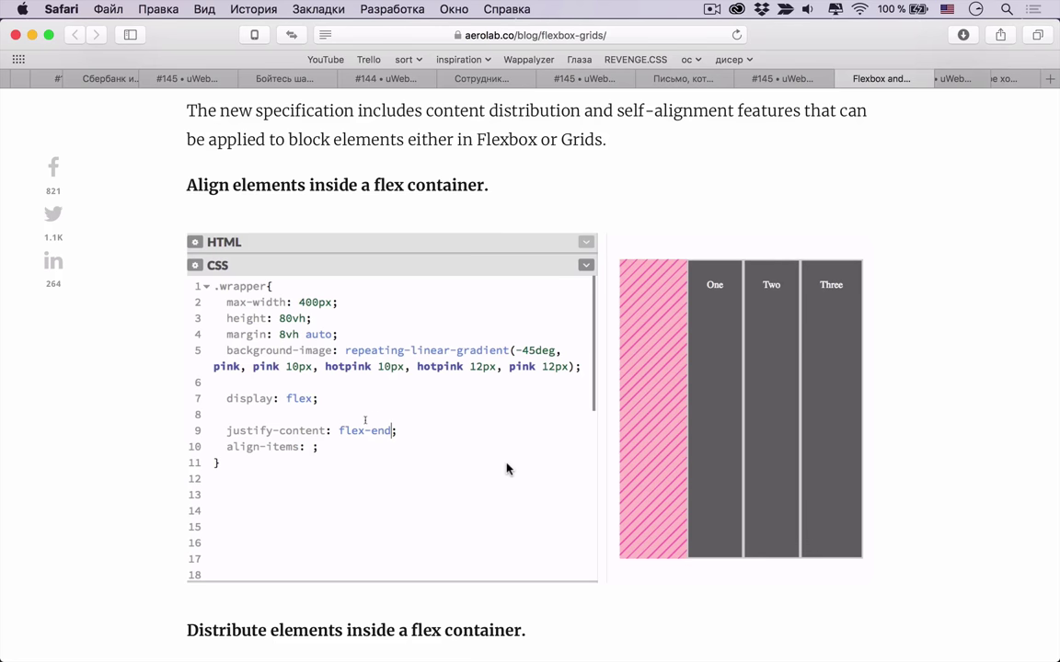
{"action": "key", "text": "alt+shift+Left"}
Step: Examine the animated demo of distributing elements inside a flex container with the justify-content spacing values
{"action": "scroll", "coordinate": [506, 469], "scroll_direction": "down", "scroll_amount": 3}
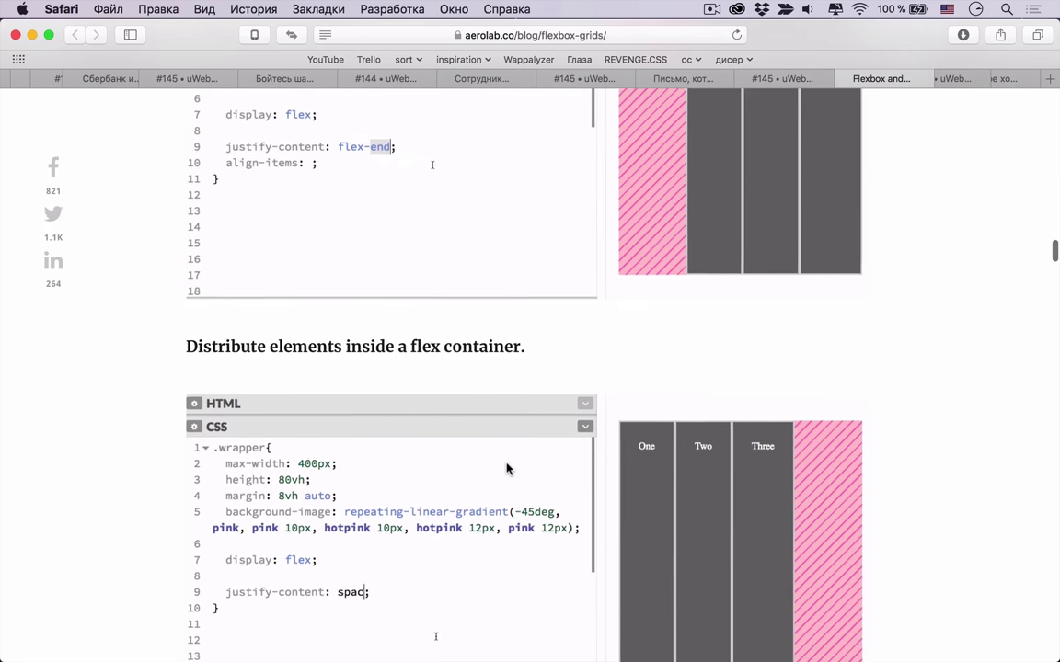
{"action": "scroll", "coordinate": [506, 470], "scroll_direction": "down", "scroll_amount": 2}
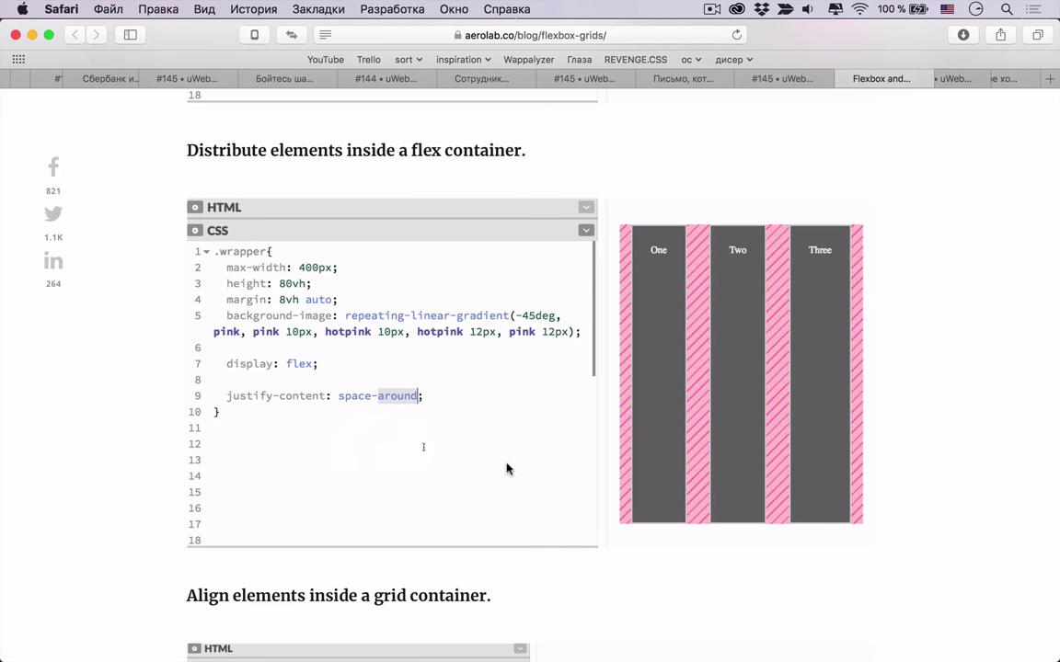
{"action": "scroll", "coordinate": [506, 470], "scroll_direction": "up", "scroll_amount": 2}
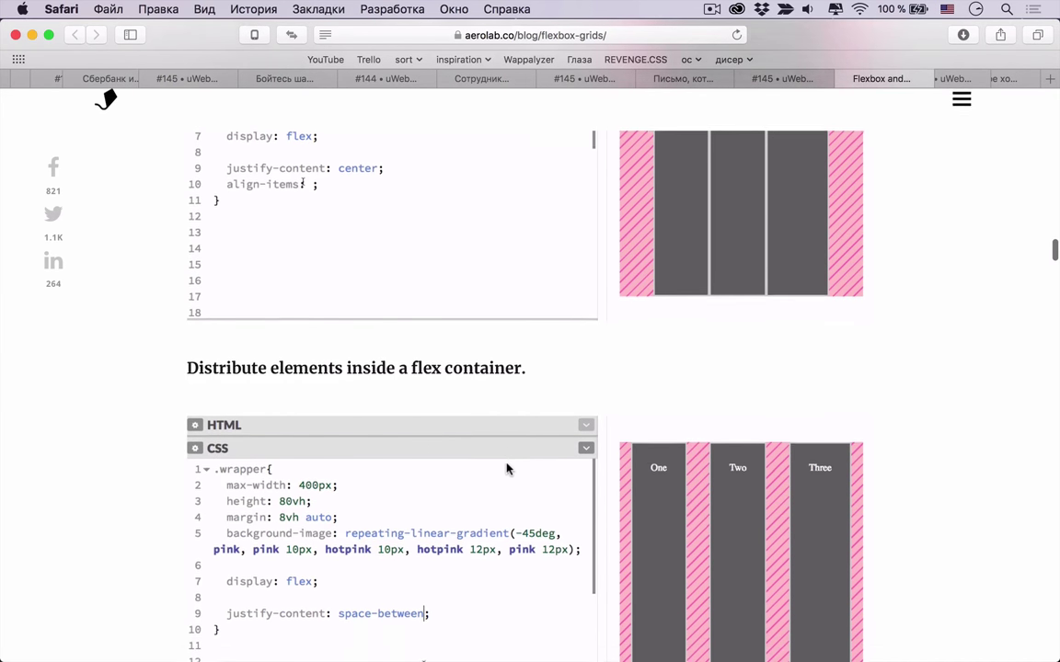
{"action": "scroll", "coordinate": [506, 469], "scroll_direction": "down", "scroll_amount": 3}
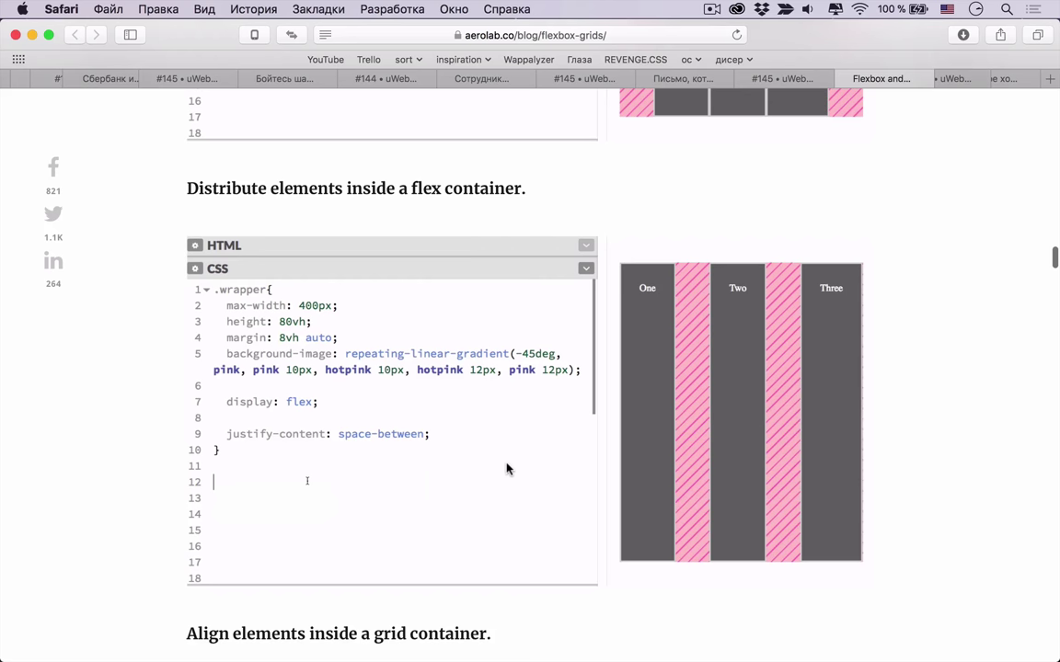
{"action": "scroll", "coordinate": [506, 469], "scroll_direction": "up", "scroll_amount": 2}
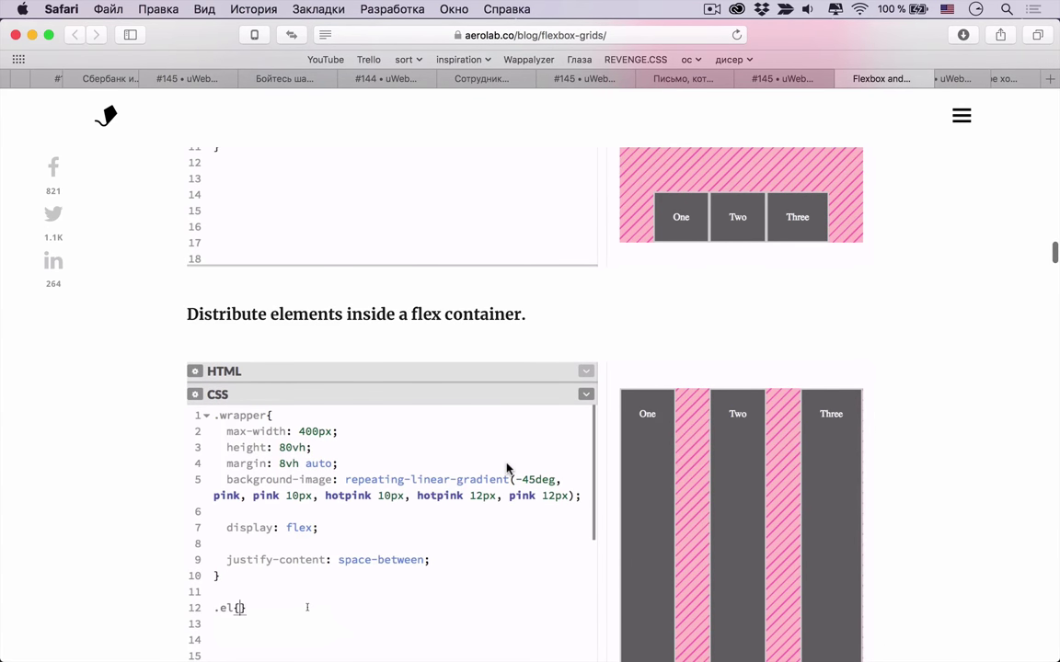
{"action": "scroll", "coordinate": [507, 467], "scroll_direction": "down", "scroll_amount": 1}
{"action": "scroll", "coordinate": [506, 469], "scroll_direction": "down", "scroll_amount": 2}
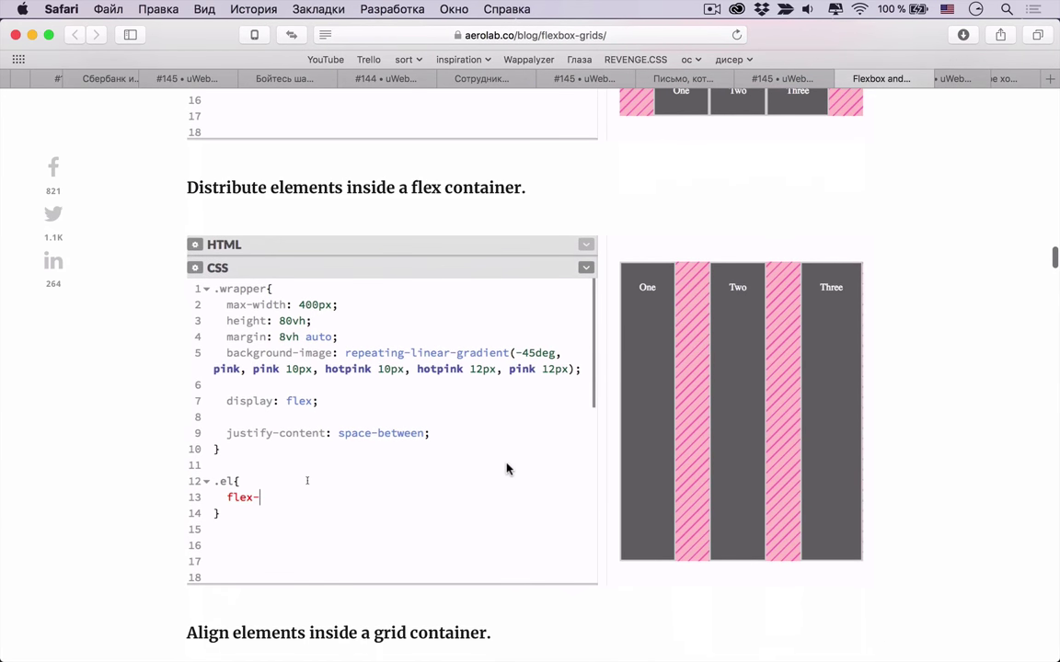
{"action": "scroll", "coordinate": [506, 469], "scroll_direction": "up", "scroll_amount": 1}
{"action": "scroll", "coordinate": [506, 469], "scroll_direction": "down", "scroll_amount": 1}
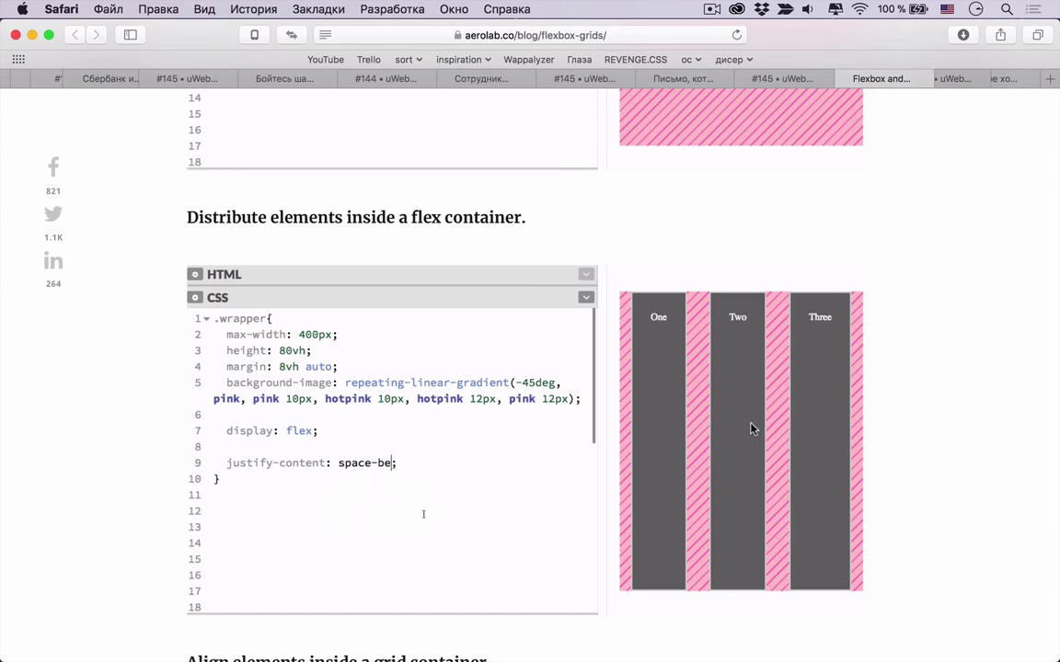
Step: Compare the grid container alignment demo with the earlier flex container alignment demo
{"action": "scroll", "coordinate": [751, 428], "scroll_direction": "down", "scroll_amount": 5}
{"action": "scroll", "coordinate": [751, 428], "scroll_direction": "down", "scroll_amount": 3}
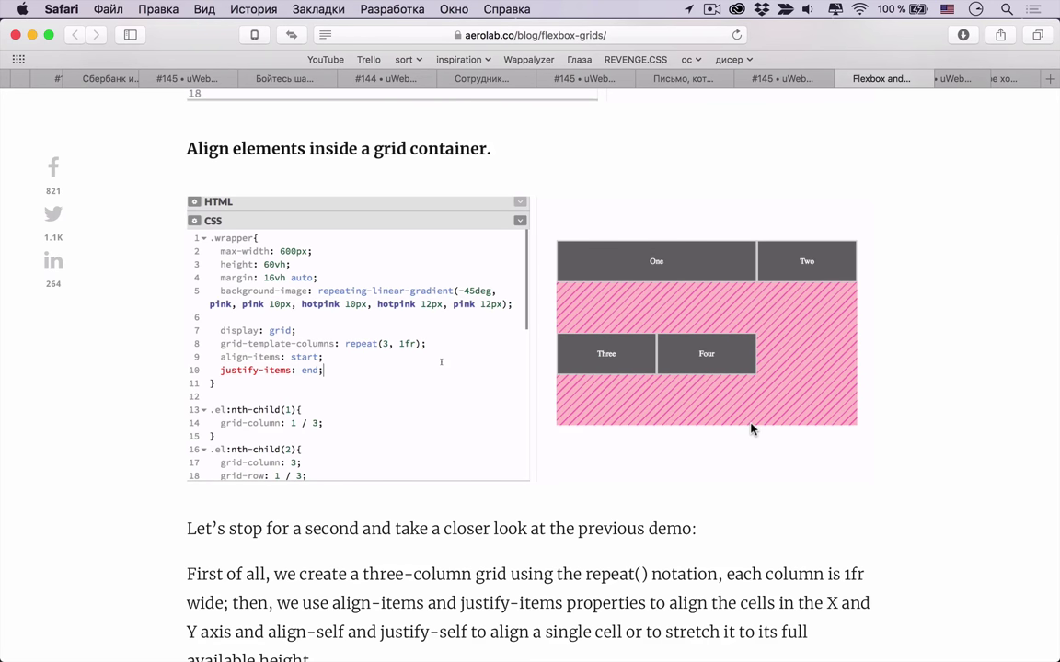
{"action": "scroll", "coordinate": [750, 428], "scroll_direction": "up", "scroll_amount": 10}
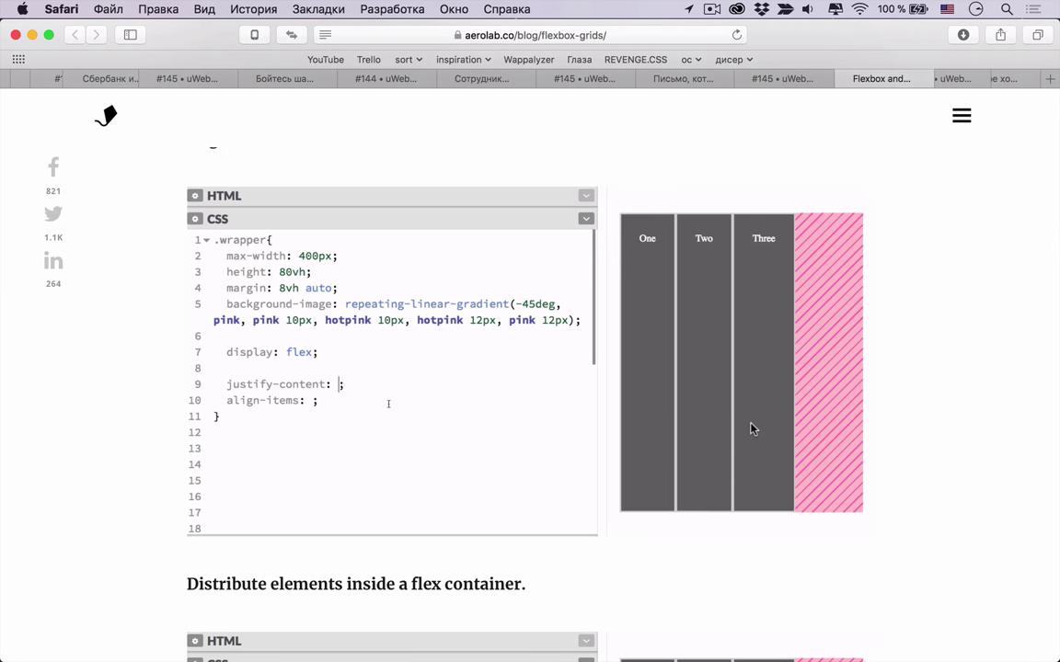
{"action": "scroll", "coordinate": [750, 428], "scroll_direction": "down", "scroll_amount": 10}
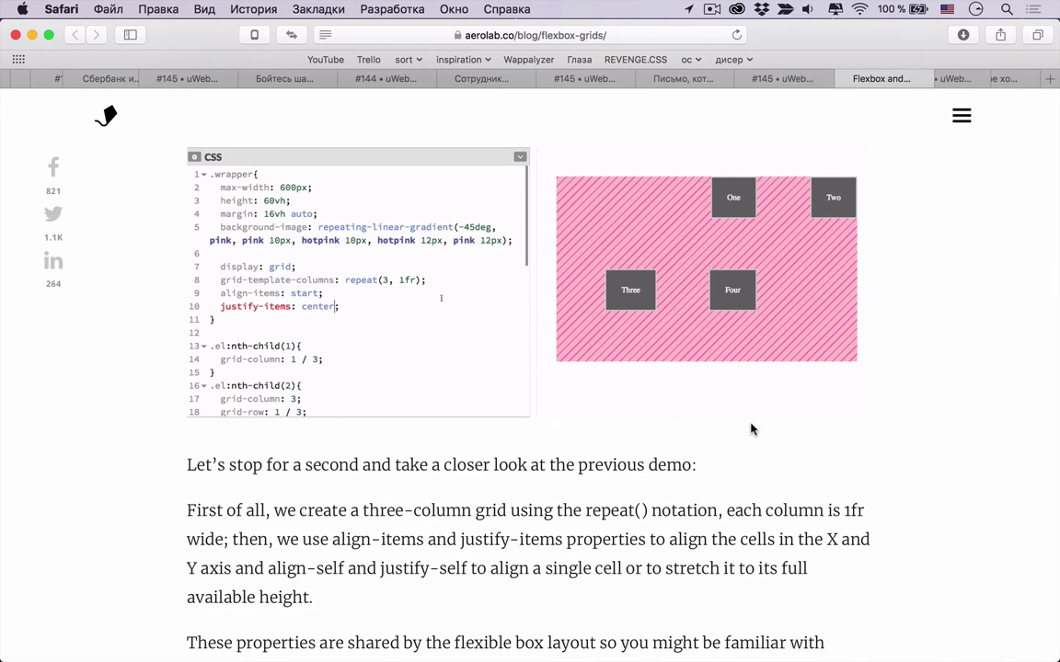
Step: Examine how align-items, justify-items and align-self position cells in the grid container demo, and read the explanation of it
{"action": "scroll", "coordinate": [750, 428], "scroll_direction": "up", "scroll_amount": 1}
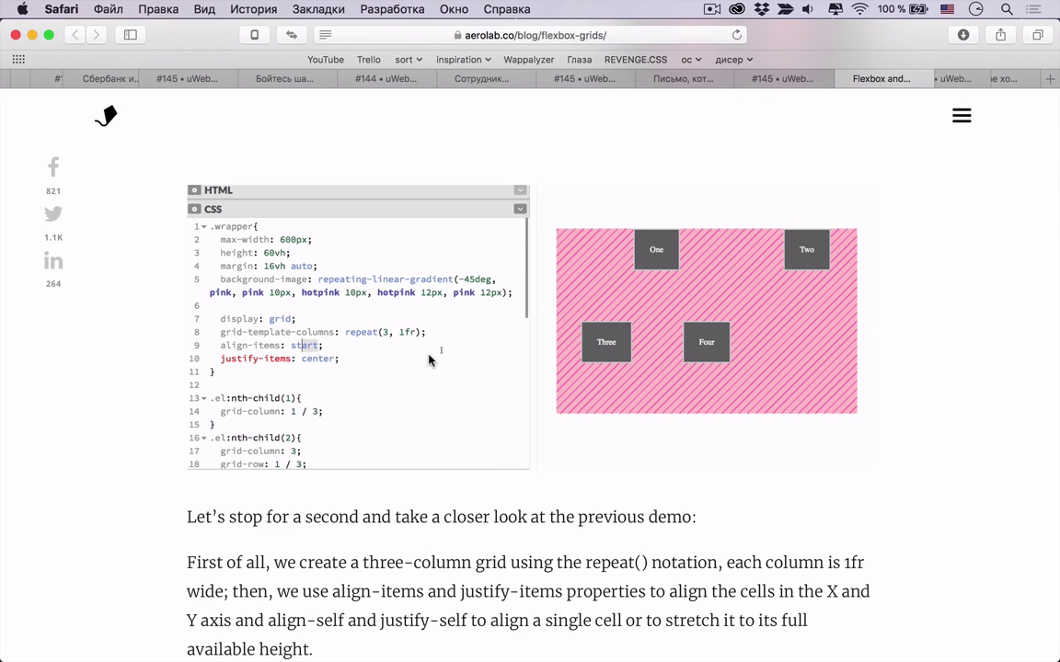
{"action": "scroll", "coordinate": [428, 359], "scroll_direction": "down", "scroll_amount": 2}
{"action": "scroll", "coordinate": [429, 360], "scroll_direction": "down", "scroll_amount": 2}
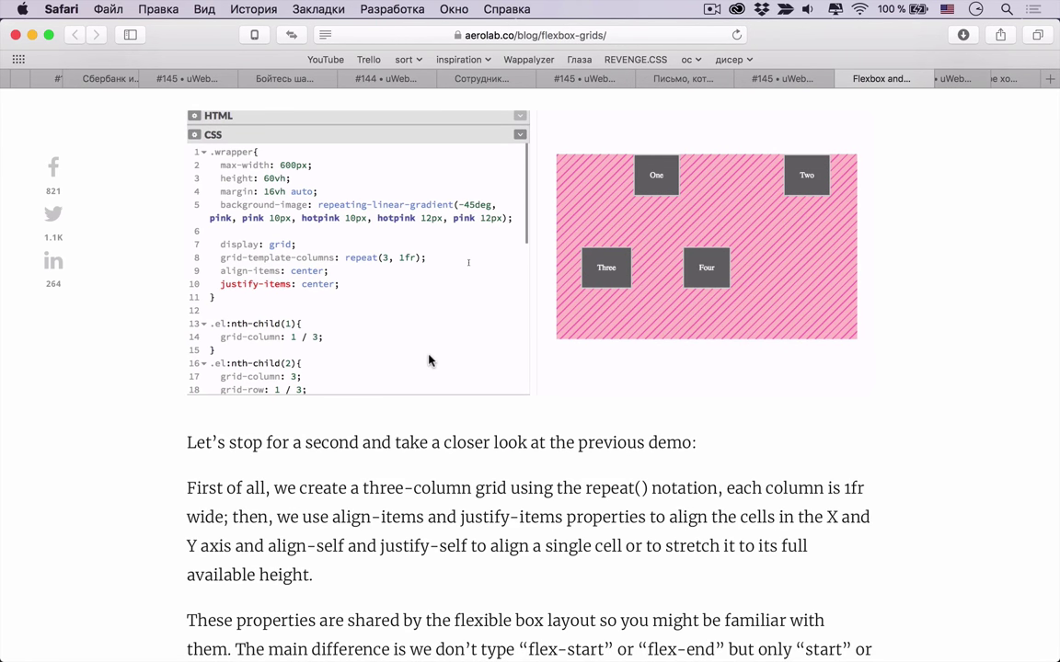
{"action": "scroll", "coordinate": [428, 360], "scroll_direction": "down", "scroll_amount": 2}
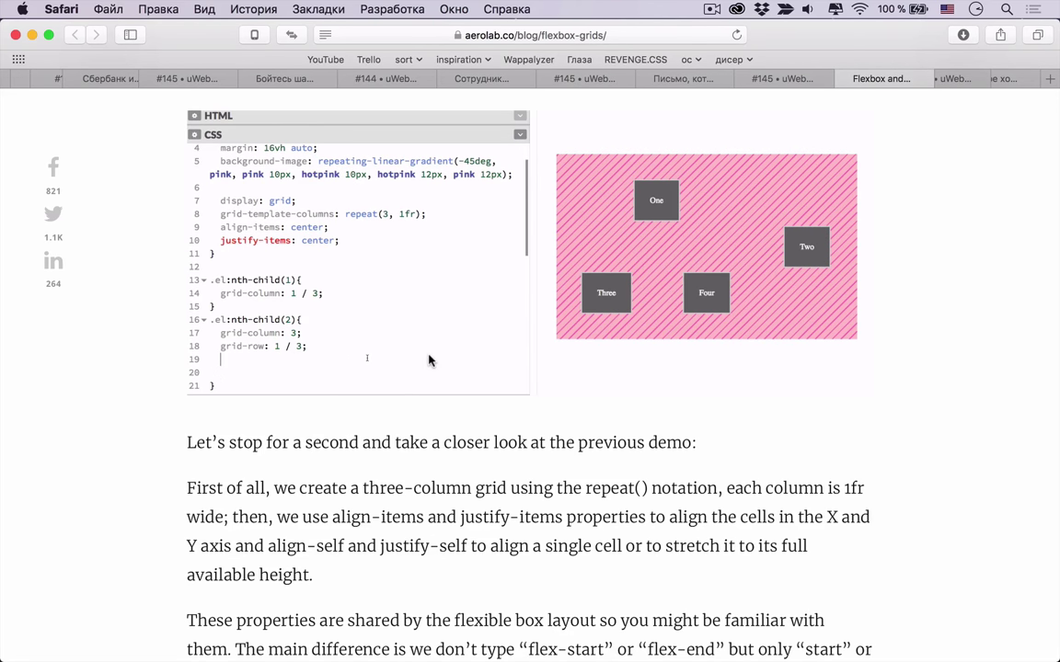
{"action": "scroll", "coordinate": [429, 361], "scroll_direction": "down", "scroll_amount": 5}
{"action": "type", "text": "align"}
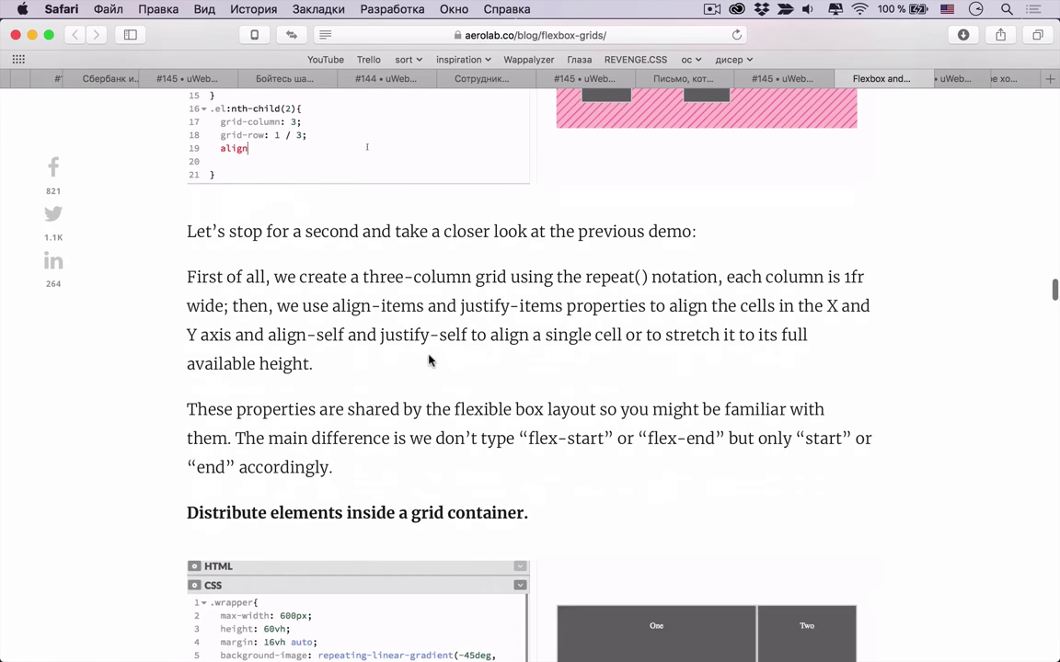
{"action": "type", "text": "-self: str"}
{"action": "scroll", "coordinate": [535, 237], "scroll_direction": "up", "scroll_amount": 1}
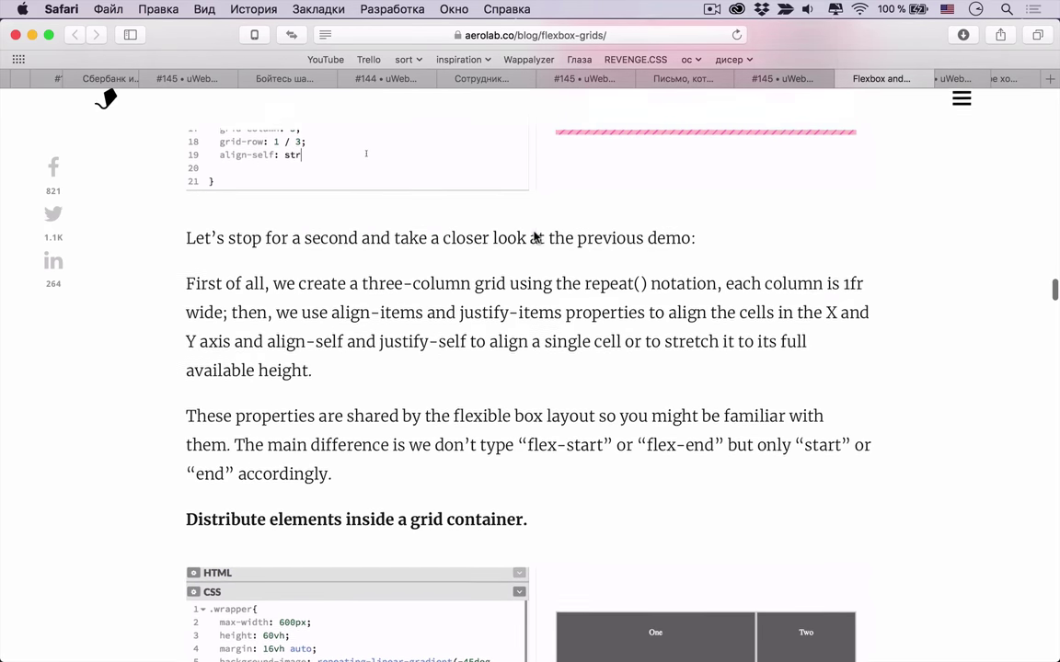
{"action": "scroll", "coordinate": [535, 237], "scroll_direction": "up", "scroll_amount": 5}
{"action": "type", "text": "etch;"}
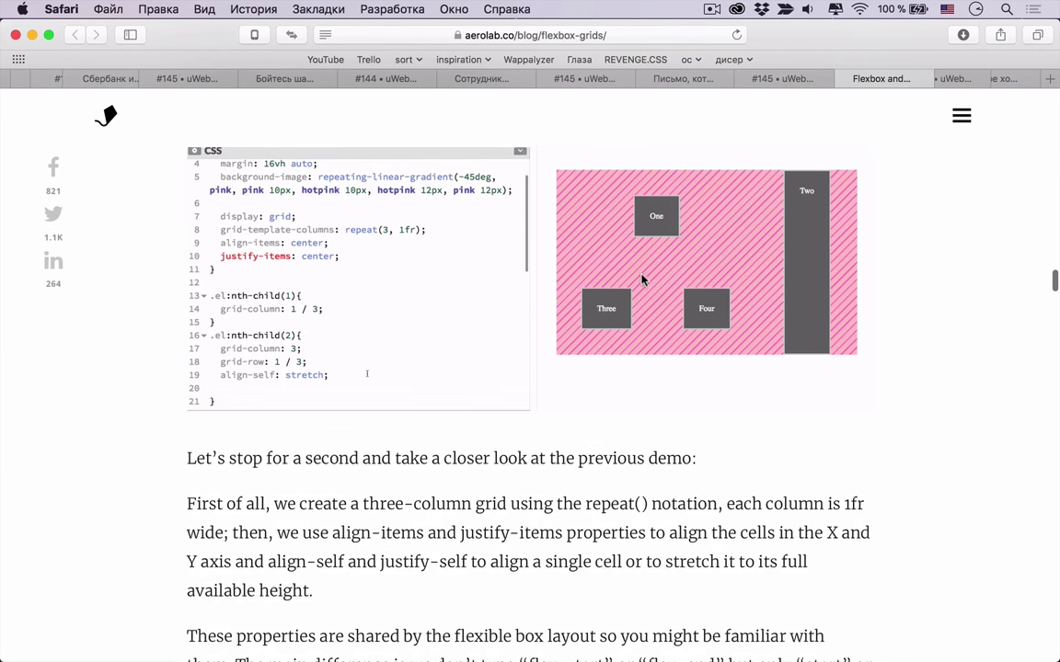
Step: Compare the grid container alignment demo with the earlier demo of distributing elements inside a flex container
{"action": "scroll", "coordinate": [642, 279], "scroll_direction": "down", "scroll_amount": 5}
{"action": "key", "text": "Return"}
{"action": "type", "text": "justif"}
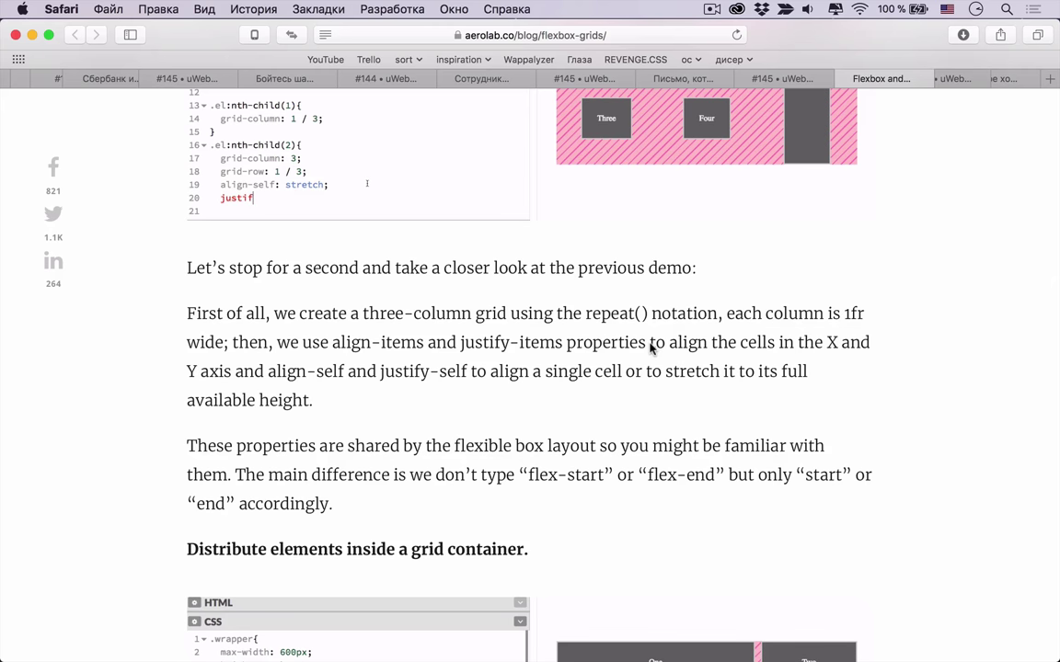
{"action": "scroll", "coordinate": [649, 347], "scroll_direction": "up", "scroll_amount": 15}
{"action": "type", "text": "end"}
{"action": "scroll", "coordinate": [650, 348], "scroll_direction": "up", "scroll_amount": 10}
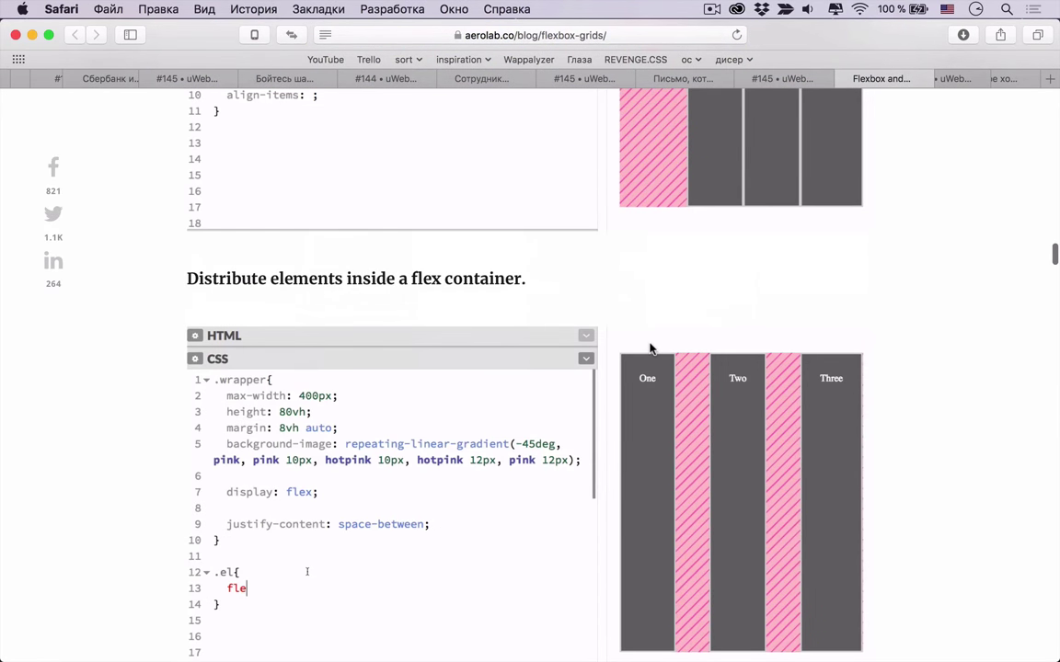
{"action": "scroll", "coordinate": [650, 347], "scroll_direction": "down", "scroll_amount": 3}
{"action": "type", "text": "x-gro"}
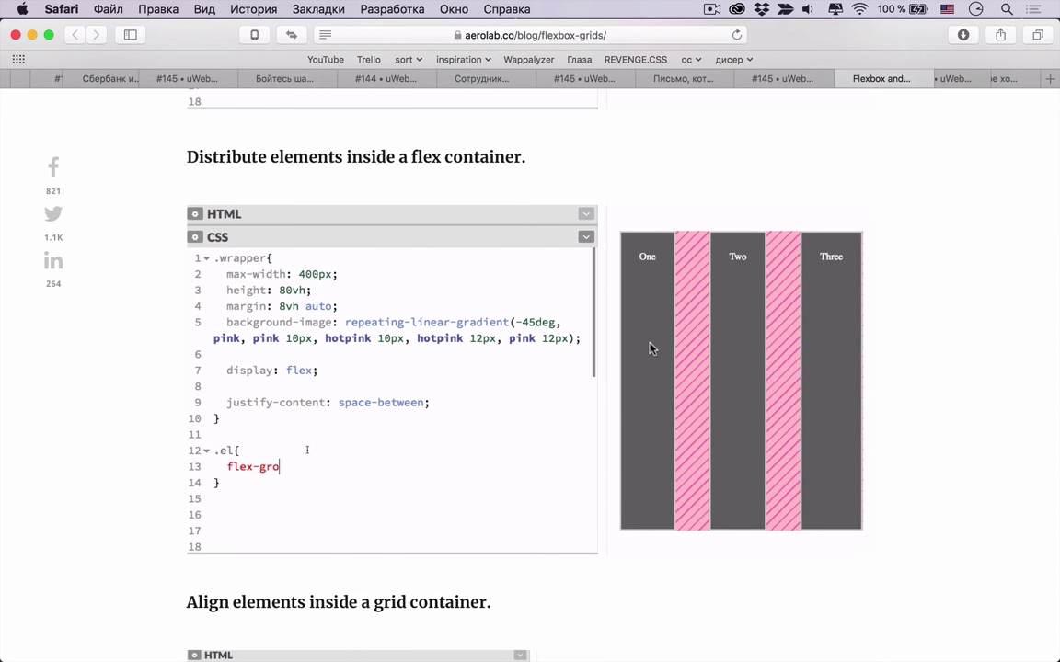
{"action": "scroll", "coordinate": [650, 348], "scroll_direction": "down", "scroll_amount": 10}
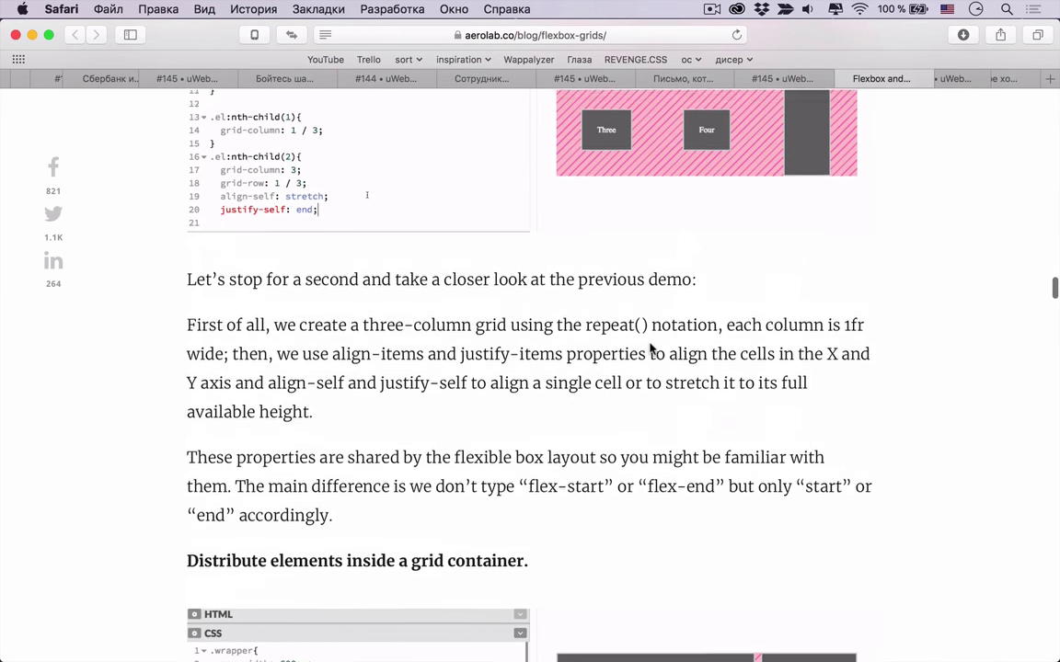
Step: Examine how the grid container demo adds align-items to the wrapper, and read the explanation of aligning cells on both axes
{"action": "scroll", "coordinate": [649, 348], "scroll_direction": "up", "scroll_amount": 4}
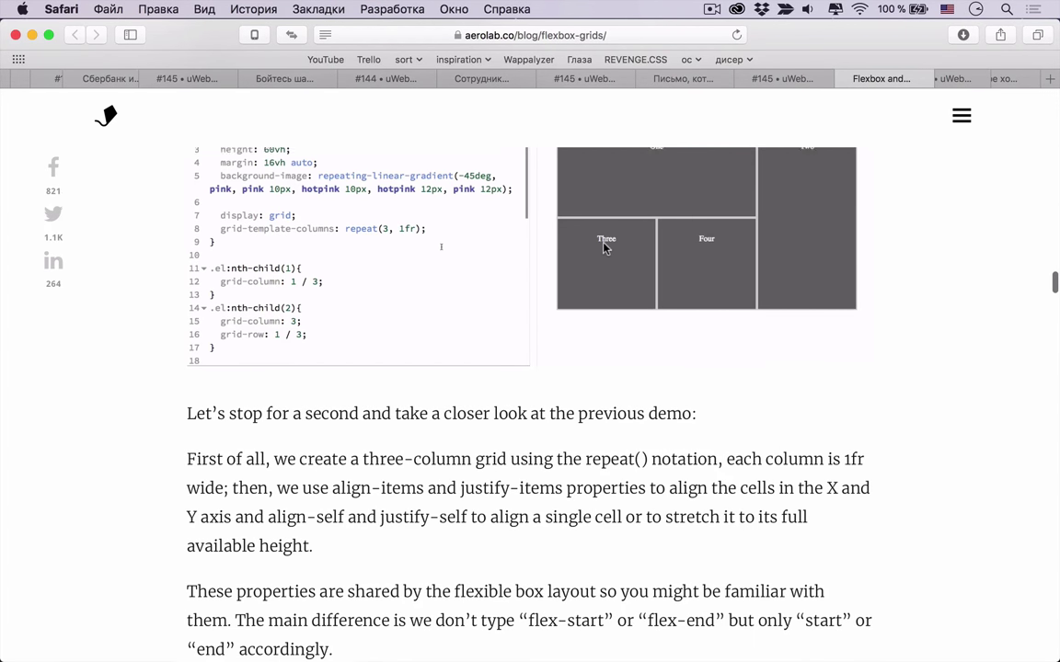
{"action": "scroll", "coordinate": [605, 248], "scroll_direction": "up", "scroll_amount": 2}
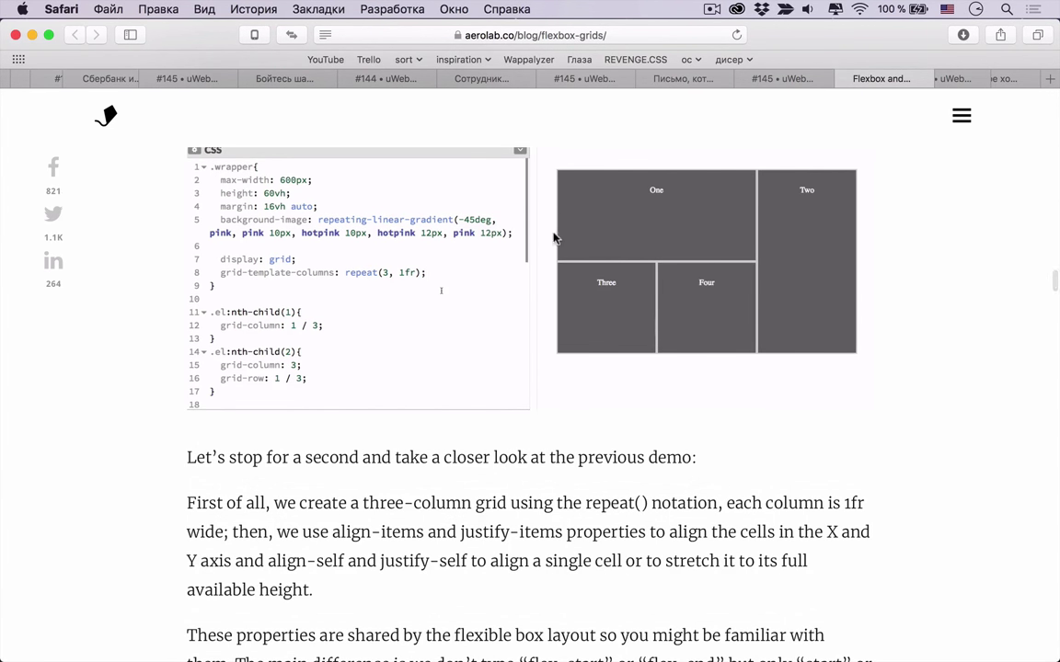
{"action": "left_click", "coordinate": [426, 273]}
{"action": "key", "text": "Return"}
{"action": "type", "text": "align-items:"}
{"action": "scroll", "coordinate": [515, 336], "scroll_direction": "down", "scroll_amount": 5}
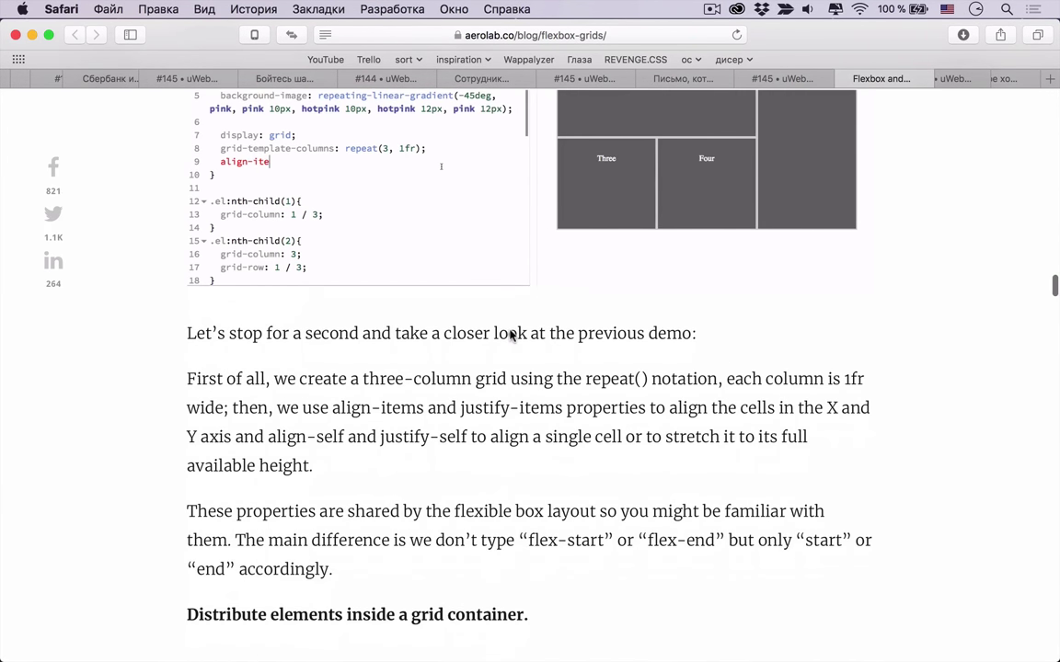
{"action": "scroll", "coordinate": [512, 336], "scroll_direction": "down", "scroll_amount": 3}
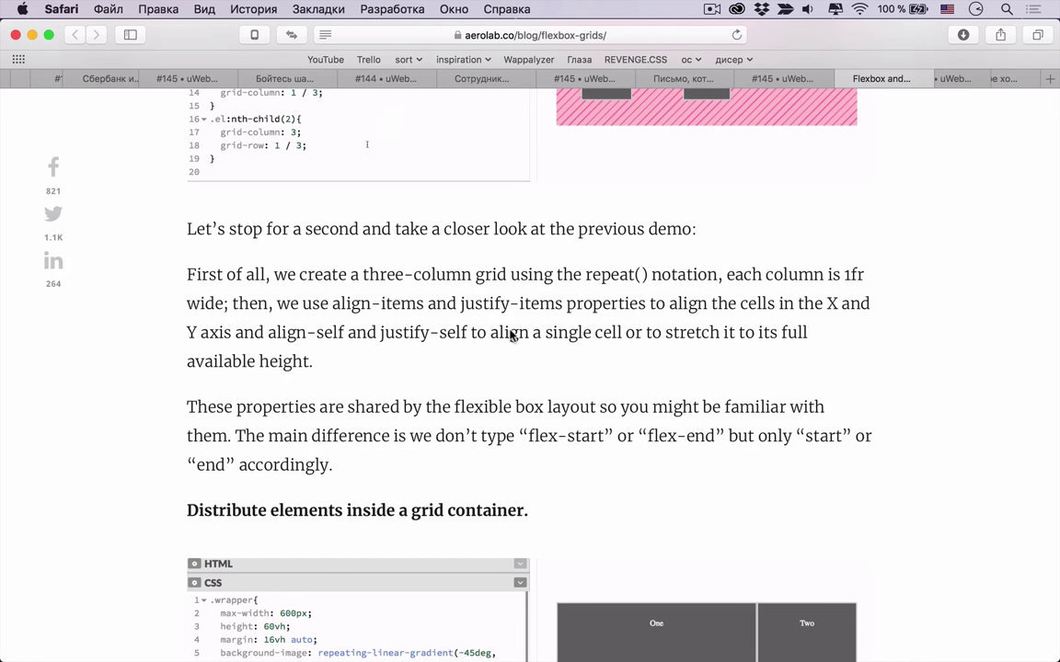
Step: Examine how align-self and justify-self position the second cell in the grid container alignment demo
{"action": "key", "text": "Return"}
{"action": "key", "text": "Return"}
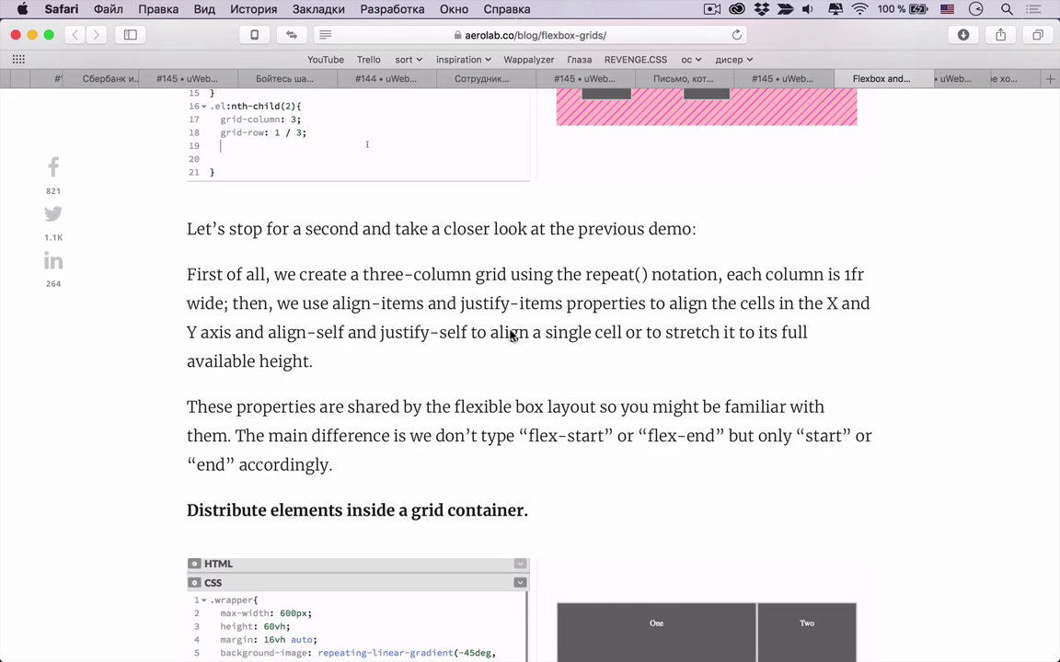
{"action": "scroll", "coordinate": [512, 337], "scroll_direction": "up", "scroll_amount": 5}
{"action": "type", "text": "align-self"}
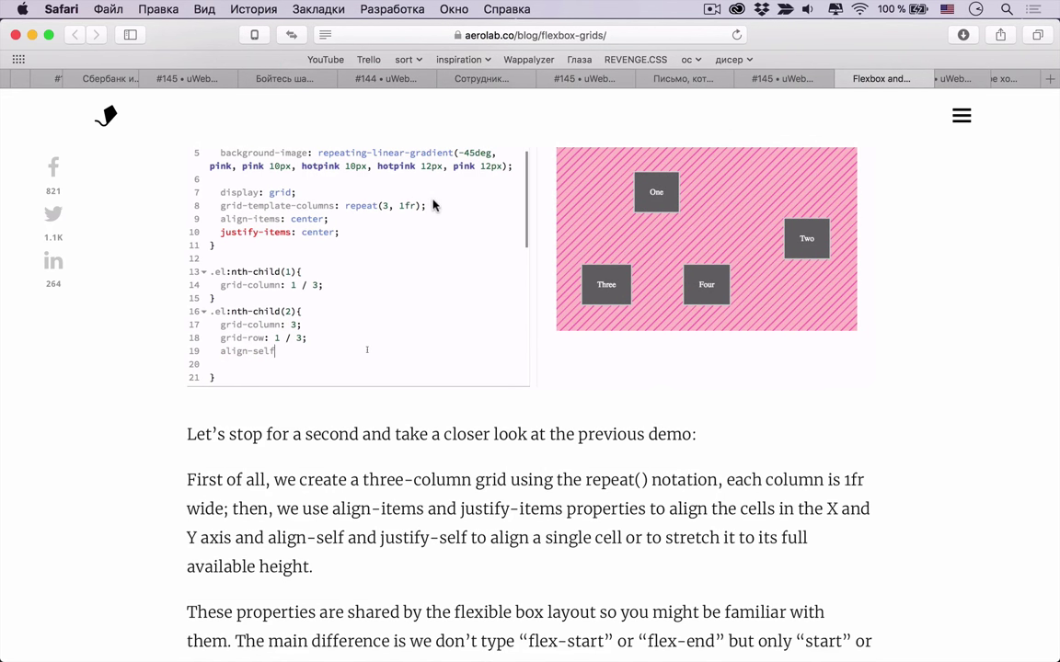
{"action": "scroll", "coordinate": [434, 204], "scroll_direction": "up", "scroll_amount": 2}
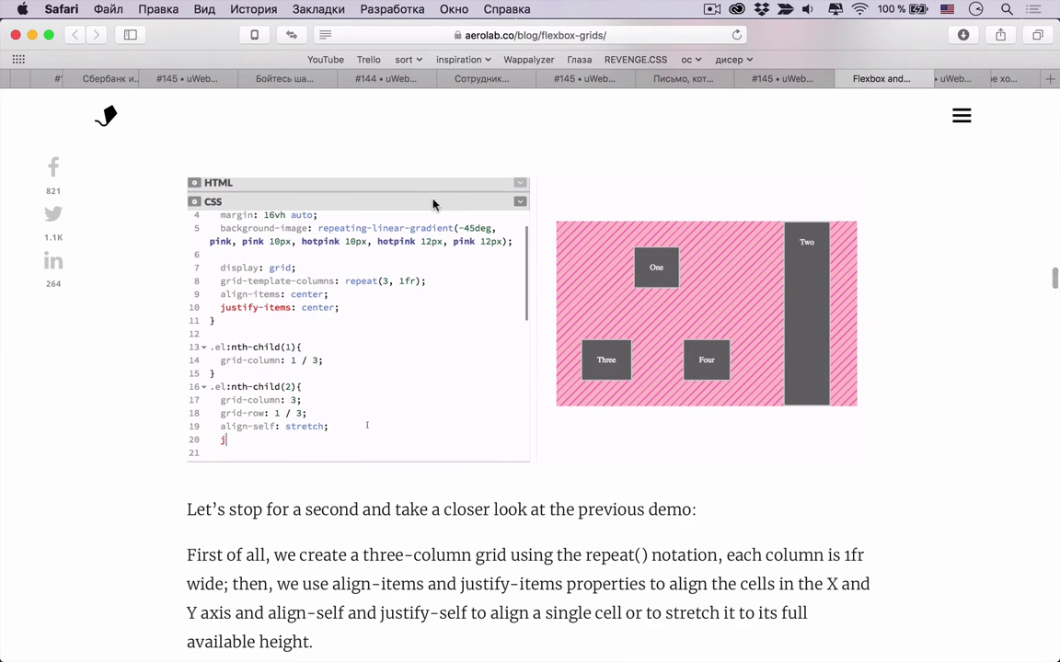
{"action": "scroll", "coordinate": [434, 205], "scroll_direction": "down", "scroll_amount": 8}
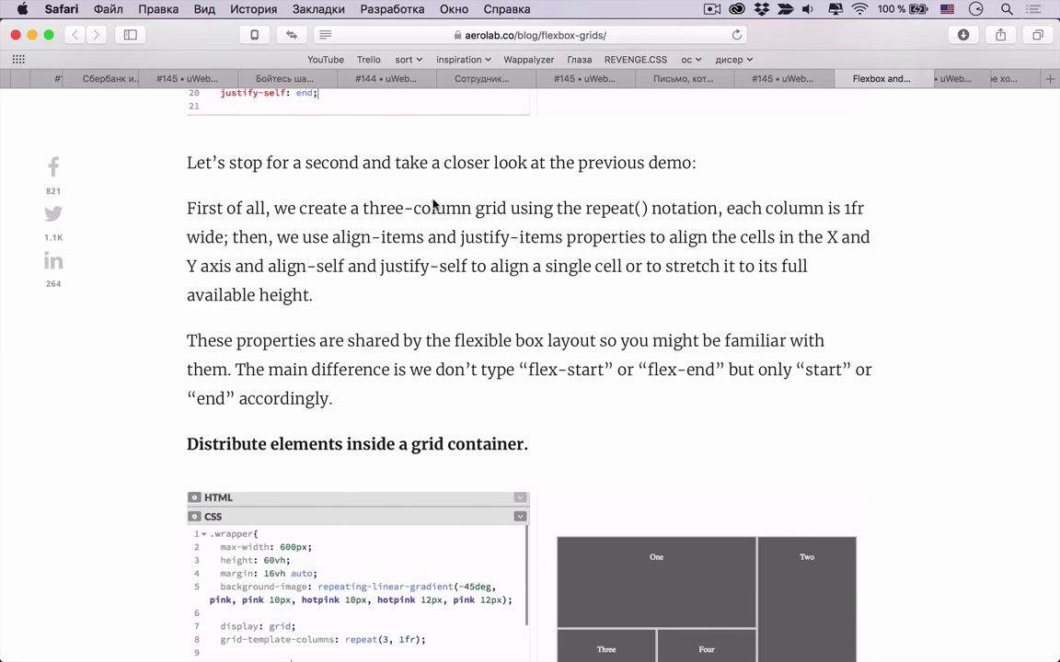
Step: Examine the animated demo of distributing elements inside a grid container with grid-gap
{"action": "scroll", "coordinate": [434, 202], "scroll_direction": "down", "scroll_amount": 3}
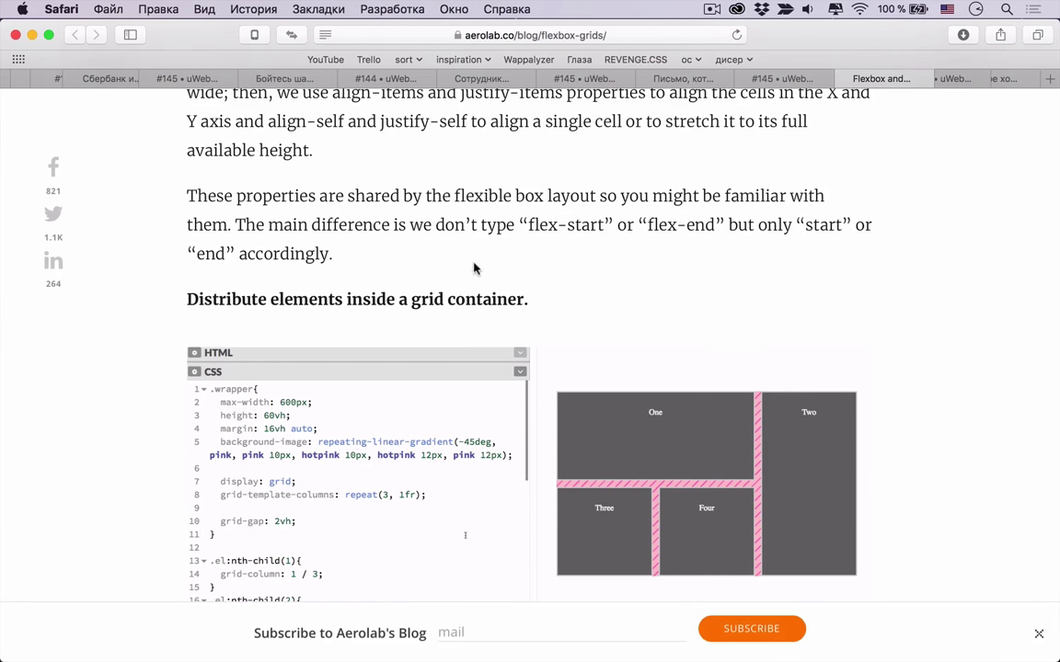
{"action": "scroll", "coordinate": [488, 298], "scroll_direction": "down", "scroll_amount": 3}
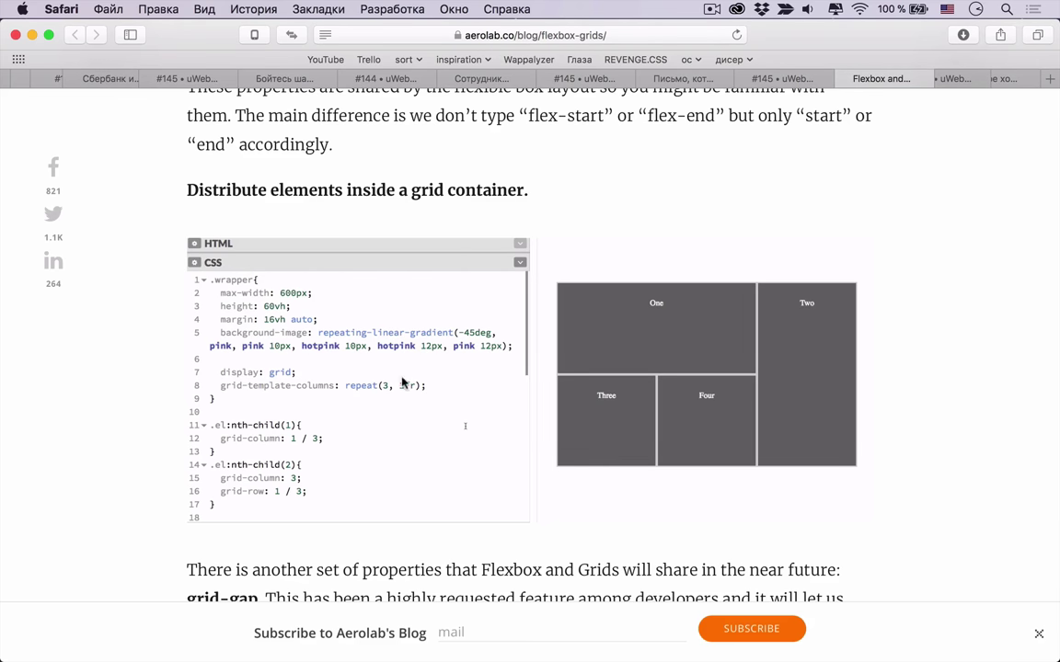
{"action": "scroll", "coordinate": [470, 412], "scroll_direction": "down", "scroll_amount": 1}
{"action": "scroll", "coordinate": [386, 315], "scroll_direction": "up", "scroll_amount": 4}
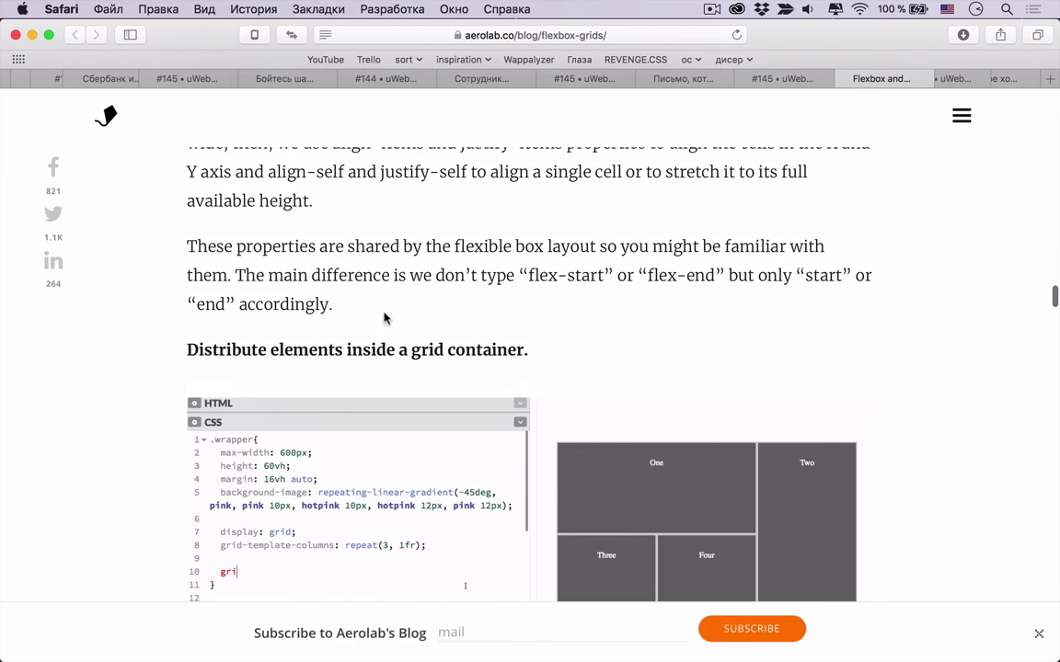
{"action": "scroll", "coordinate": [386, 317], "scroll_direction": "down", "scroll_amount": 1}
{"action": "scroll", "coordinate": [385, 315], "scroll_direction": "up", "scroll_amount": 3}
{"action": "scroll", "coordinate": [385, 314], "scroll_direction": "down", "scroll_amount": 8}
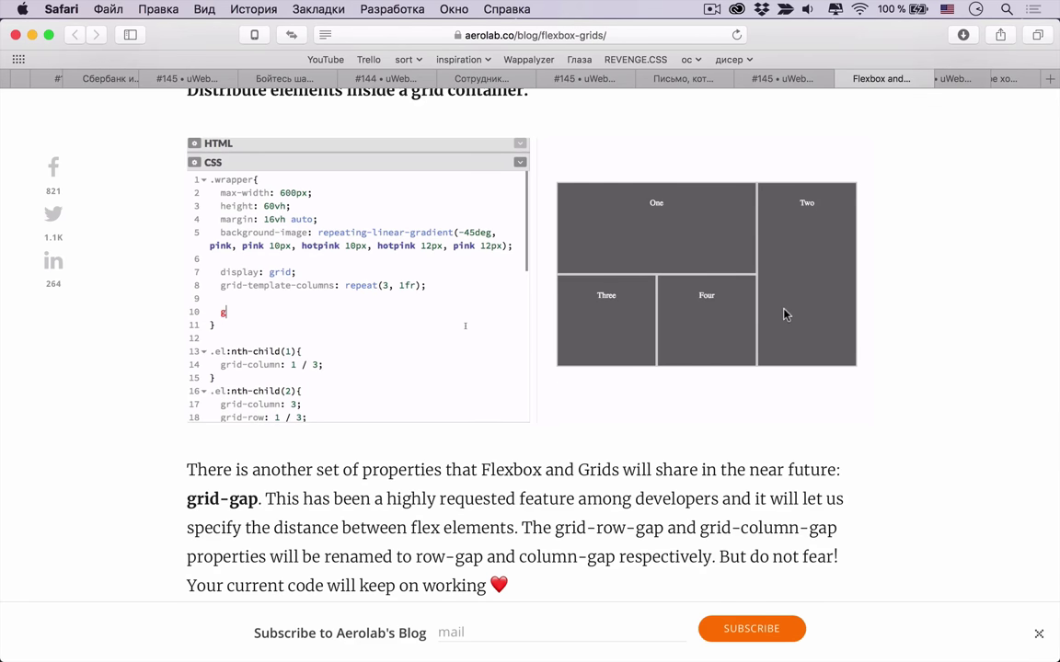
Step: Read the note on grid-gap in Flexbox and Grids, and view the demo in the "Flexbox and Grids together" section
{"action": "scroll", "coordinate": [727, 356], "scroll_direction": "down", "scroll_amount": 5}
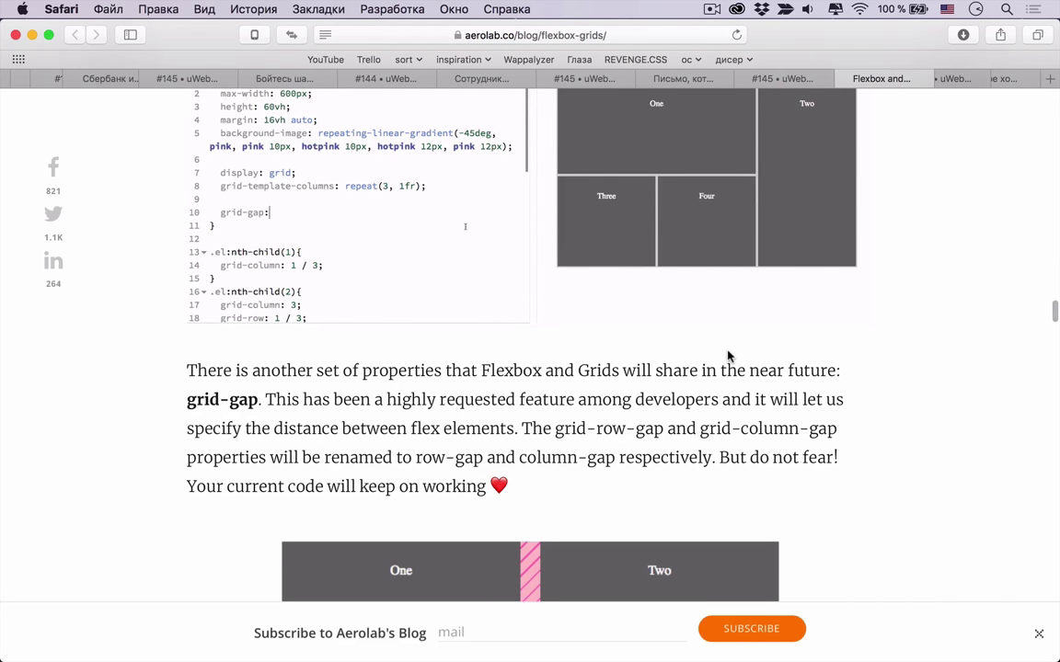
{"action": "scroll", "coordinate": [726, 356], "scroll_direction": "down", "scroll_amount": 7}
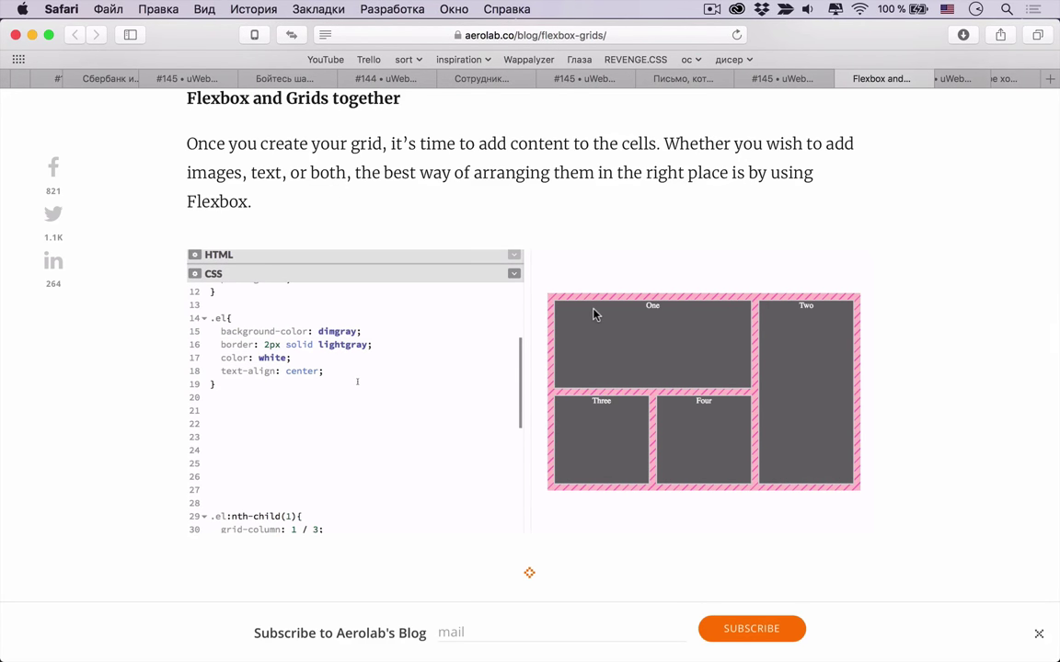
{"action": "scroll", "coordinate": [593, 315], "scroll_direction": "down", "scroll_amount": 1}
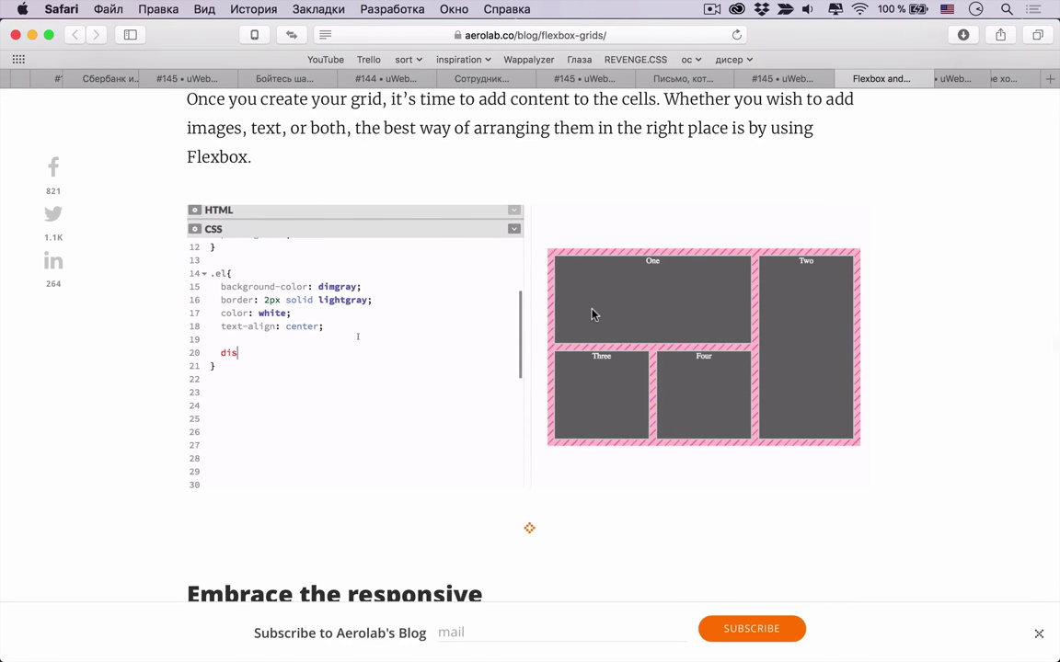